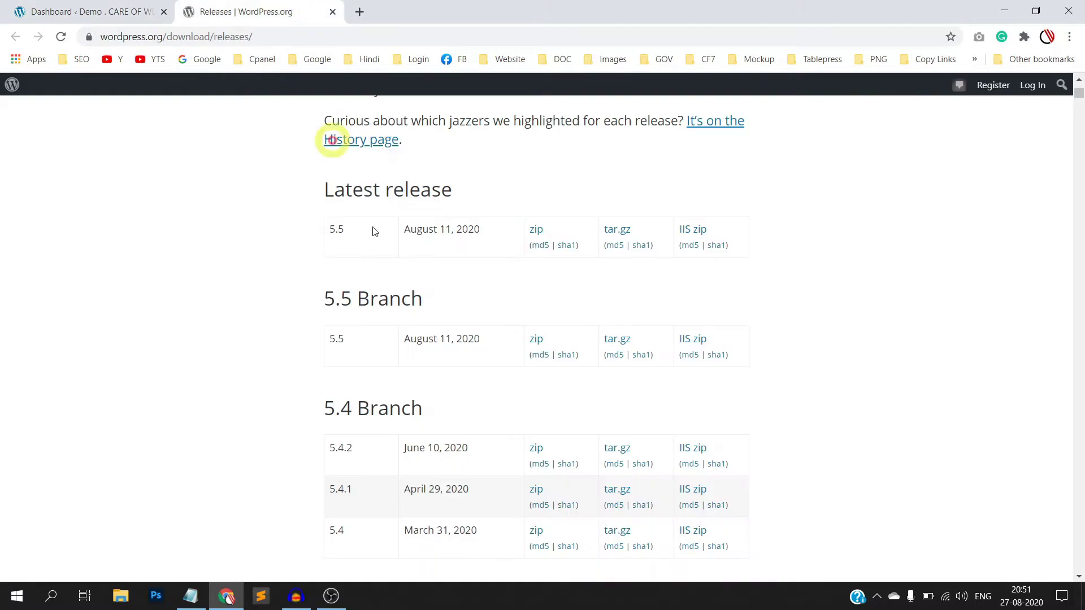
Step: Review the WordPress.org releases archive, comparing the latest release with the 5.5, 5.4 and 5.3 branches
{"action": "scroll", "coordinate": [483, 308], "scroll_direction": "down", "scroll_amount": 2}
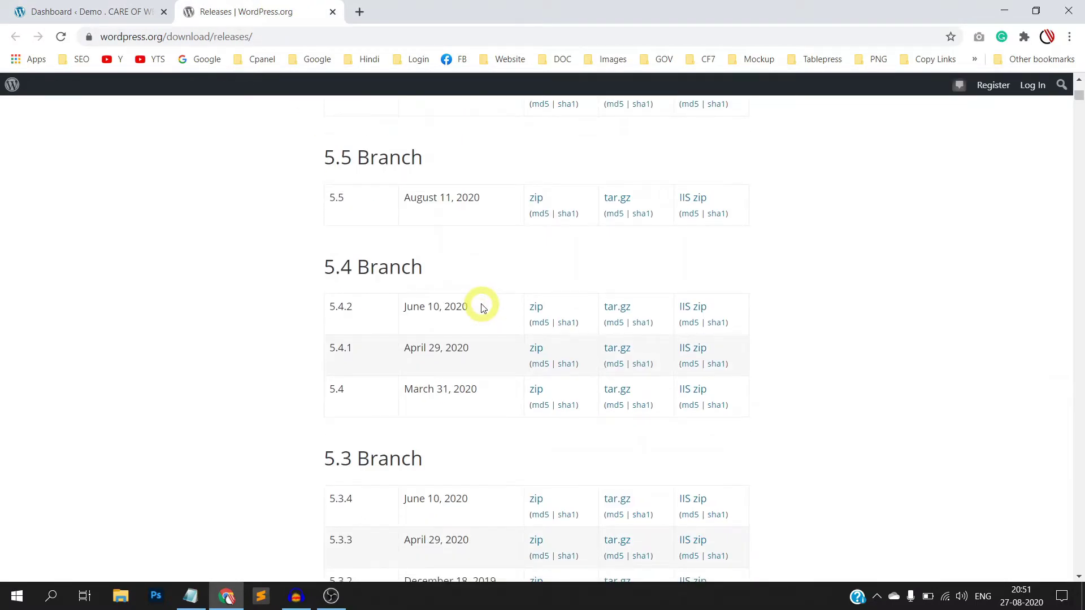
{"action": "scroll", "coordinate": [484, 308], "scroll_direction": "down", "scroll_amount": 2}
{"action": "scroll", "coordinate": [483, 308], "scroll_direction": "up", "scroll_amount": 4}
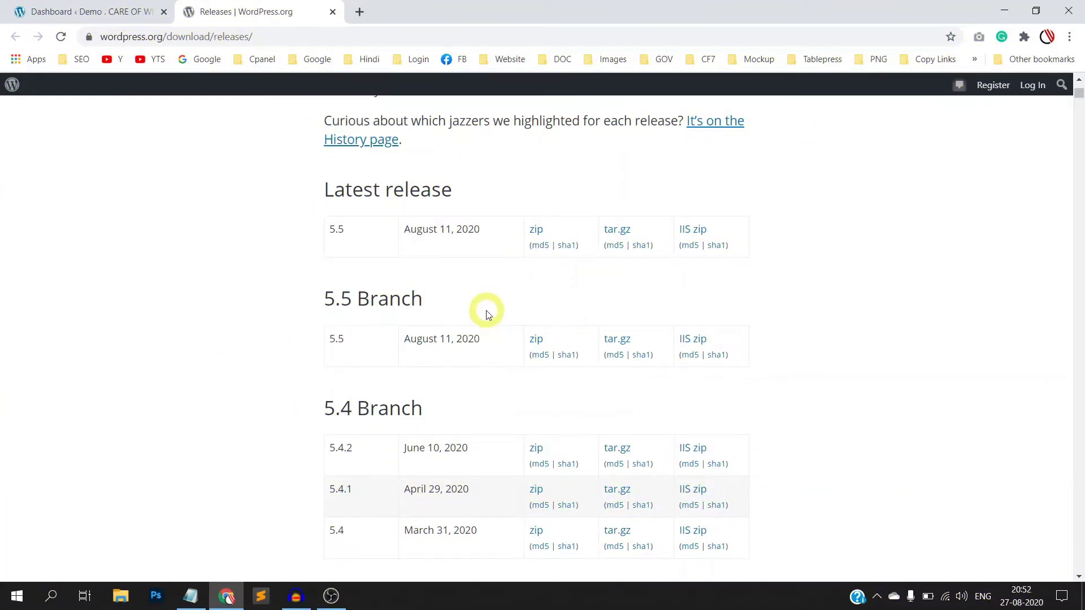
{"action": "left_click", "coordinate": [112, 8]}
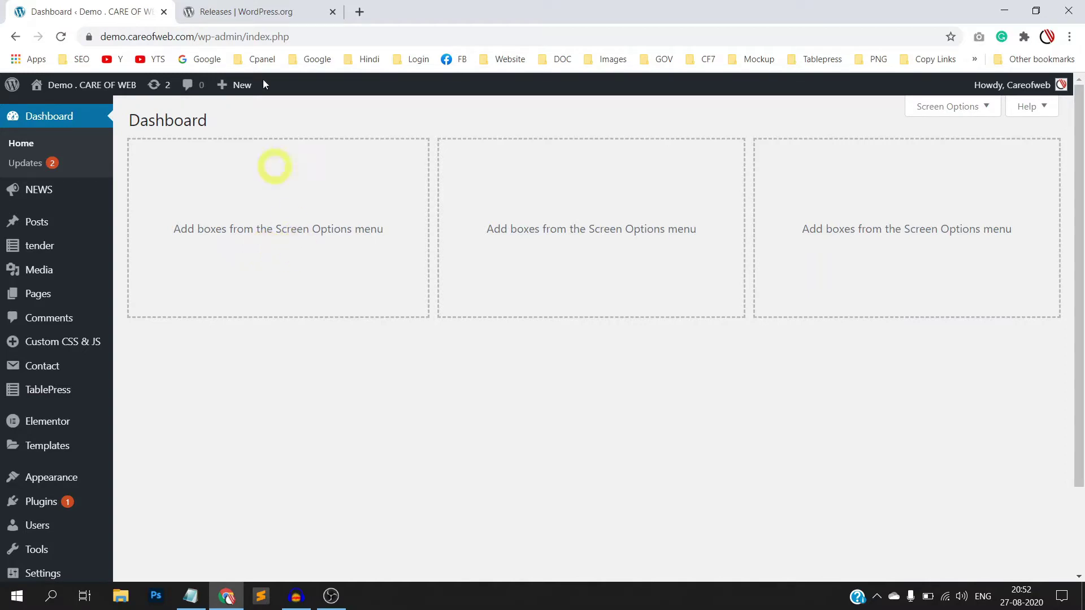
{"action": "left_click", "coordinate": [243, 11]}
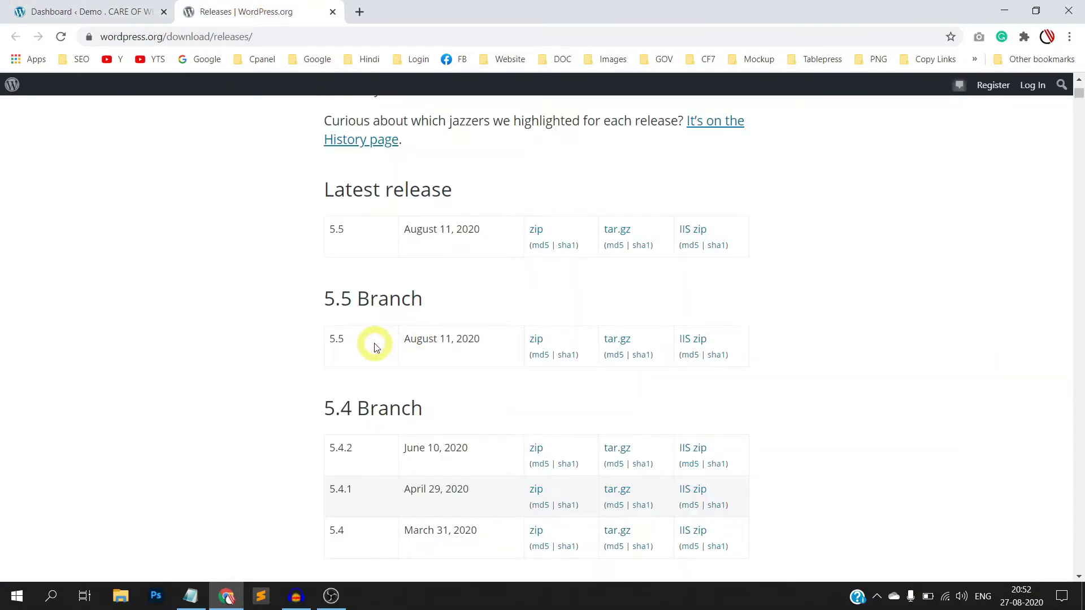
{"action": "scroll", "coordinate": [374, 347], "scroll_direction": "down", "scroll_amount": 3}
{"action": "scroll", "coordinate": [375, 347], "scroll_direction": "up", "scroll_amount": 3}
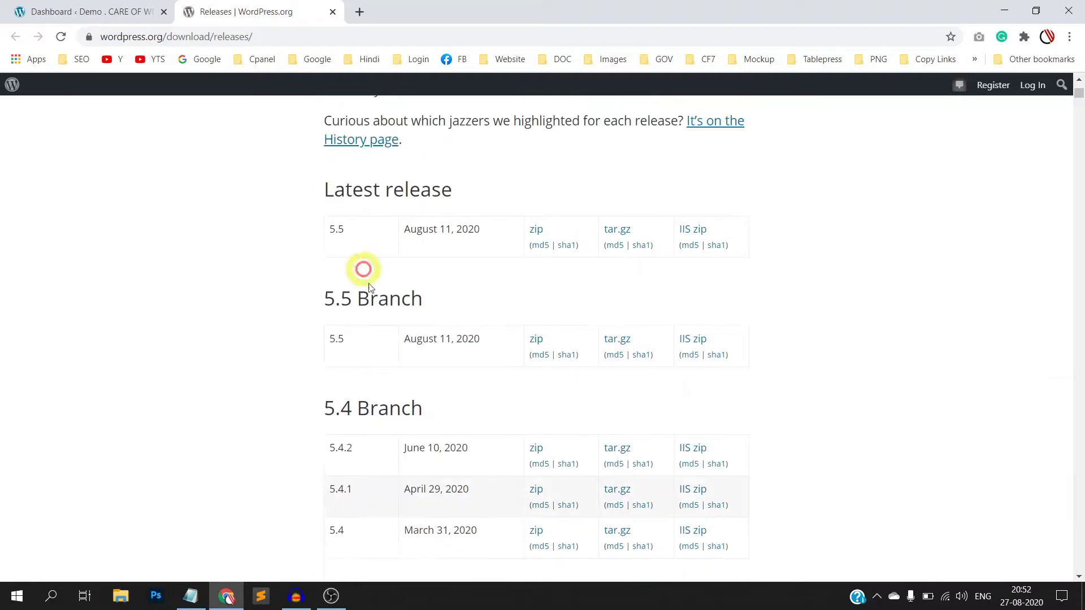
Step: Check the installed WordPress version in the footer of the demo site's dashboard
{"action": "left_click", "coordinate": [85, 12]}
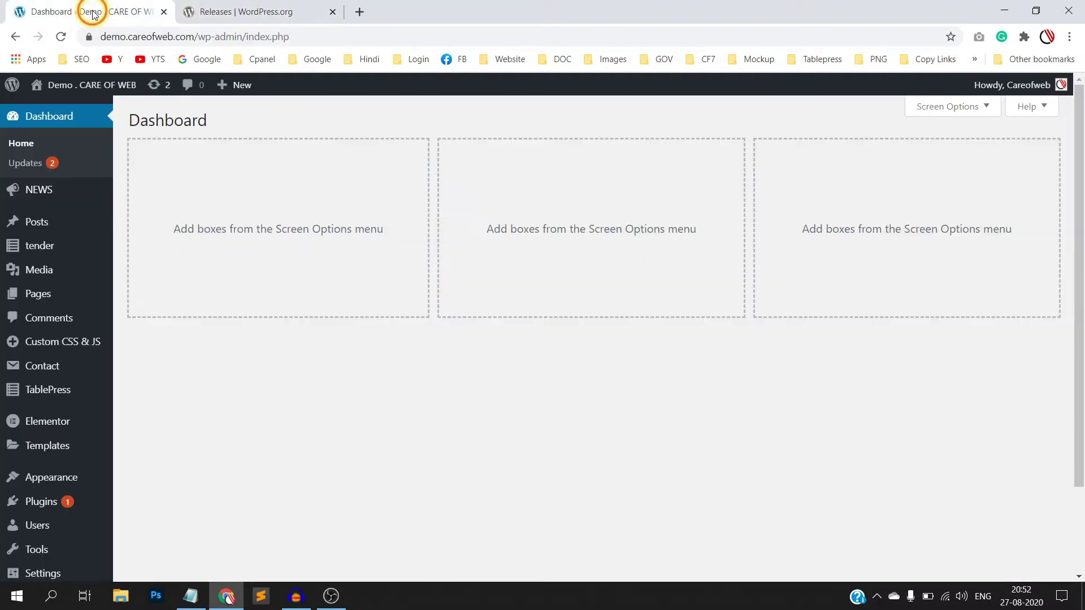
{"action": "scroll", "coordinate": [272, 263], "scroll_direction": "down", "scroll_amount": 2}
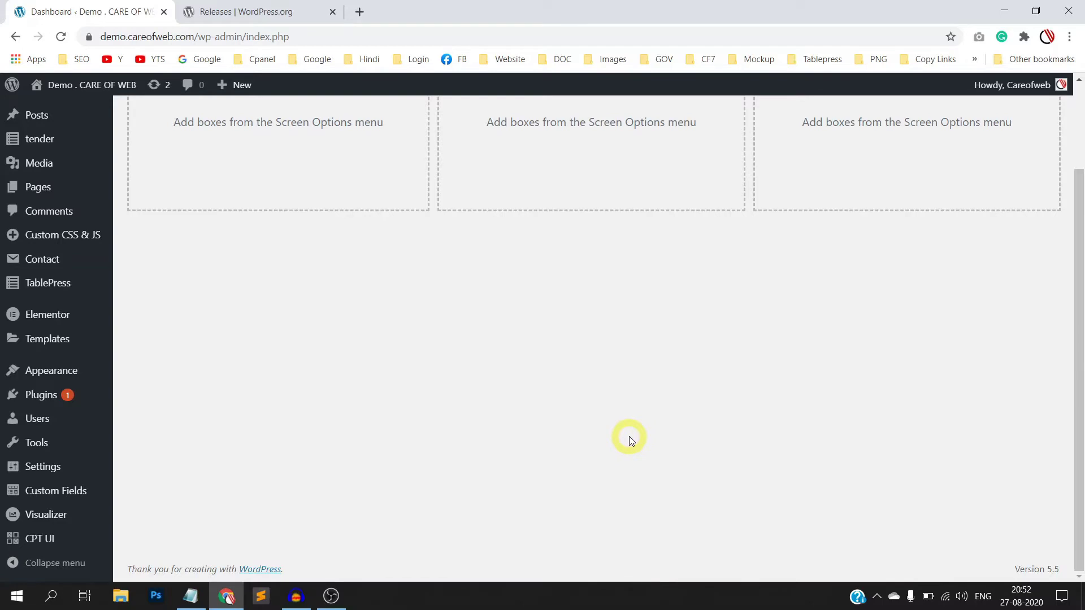
{"action": "scroll", "coordinate": [573, 399], "scroll_direction": "up", "scroll_amount": 2}
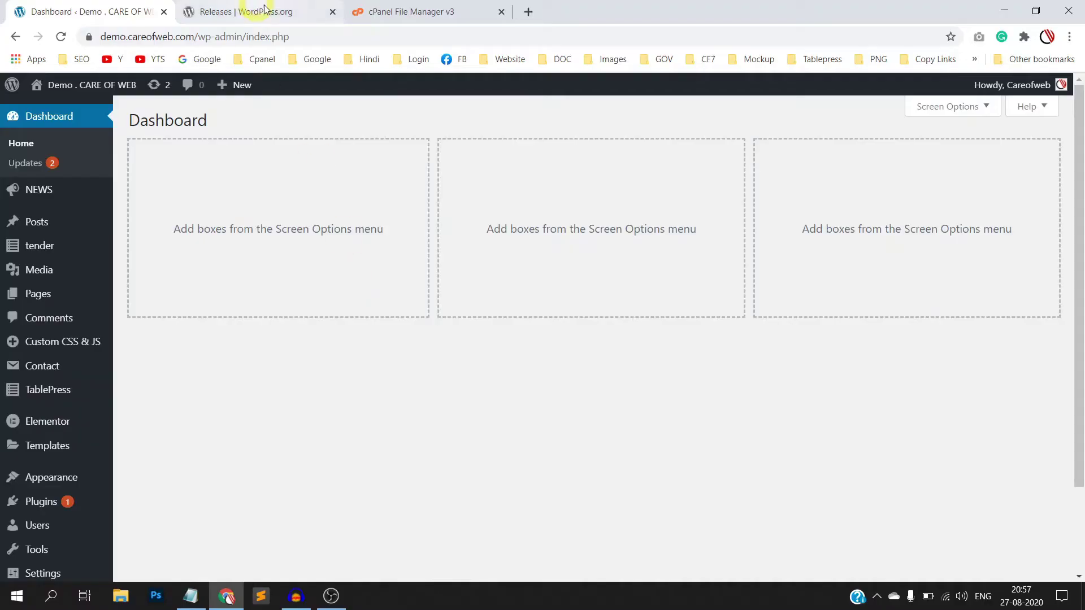
Step: Return to the WordPress.org releases archive and look over the downloadable zip packages of the older branches
{"action": "left_click", "coordinate": [266, 12]}
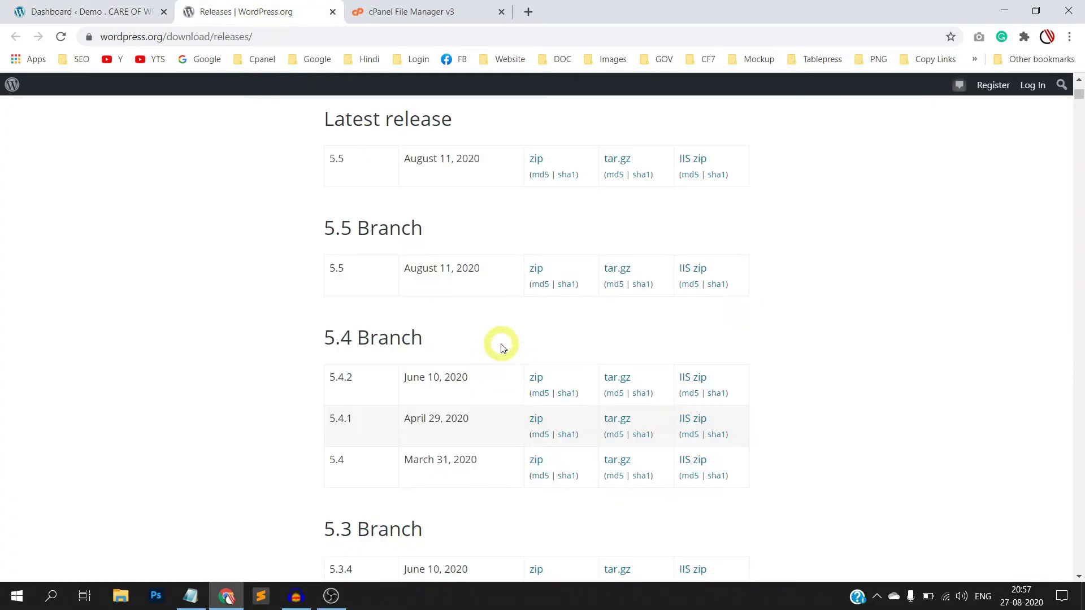
{"action": "scroll", "coordinate": [500, 347], "scroll_direction": "up", "scroll_amount": 4}
{"action": "scroll", "coordinate": [500, 346], "scroll_direction": "down", "scroll_amount": 6}
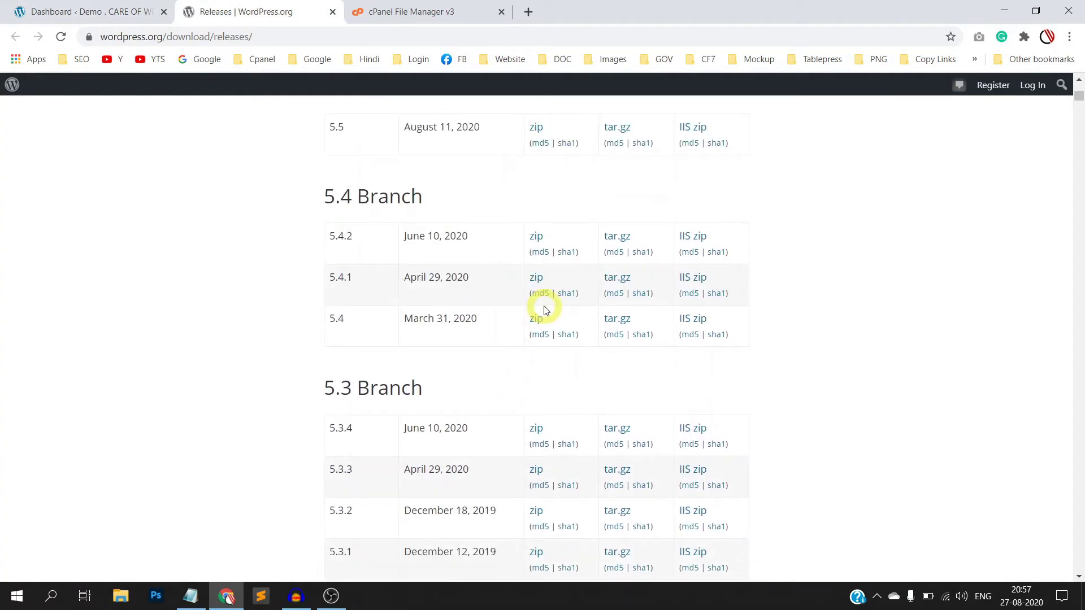
Step: Switch to the cPanel File Manager and examine the WordPress core folders and files of the opened site
{"action": "left_click", "coordinate": [451, 12]}
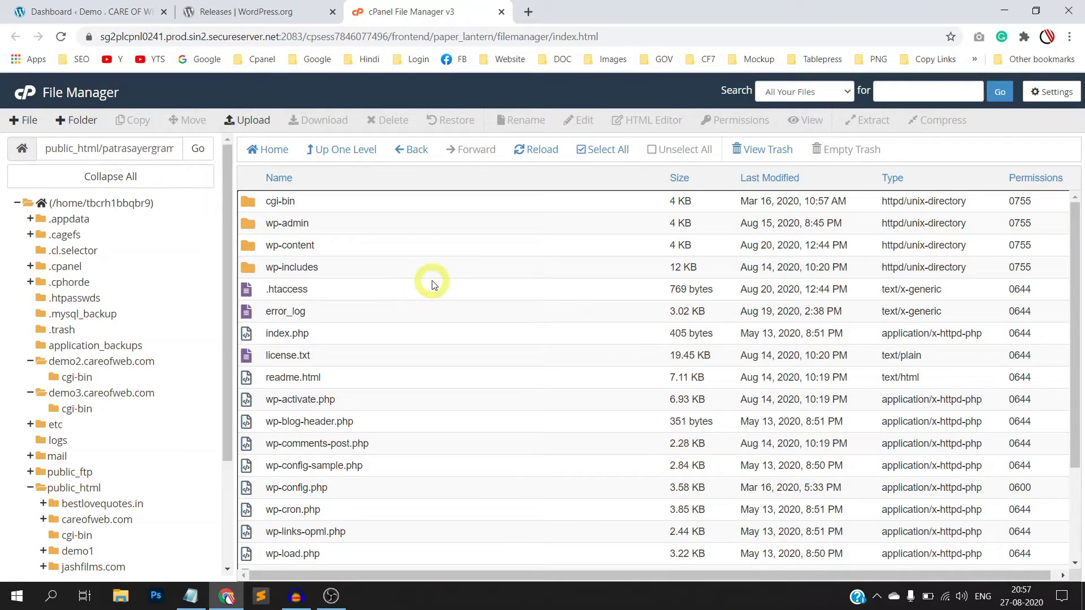
{"action": "scroll", "coordinate": [432, 283], "scroll_direction": "down", "scroll_amount": 2}
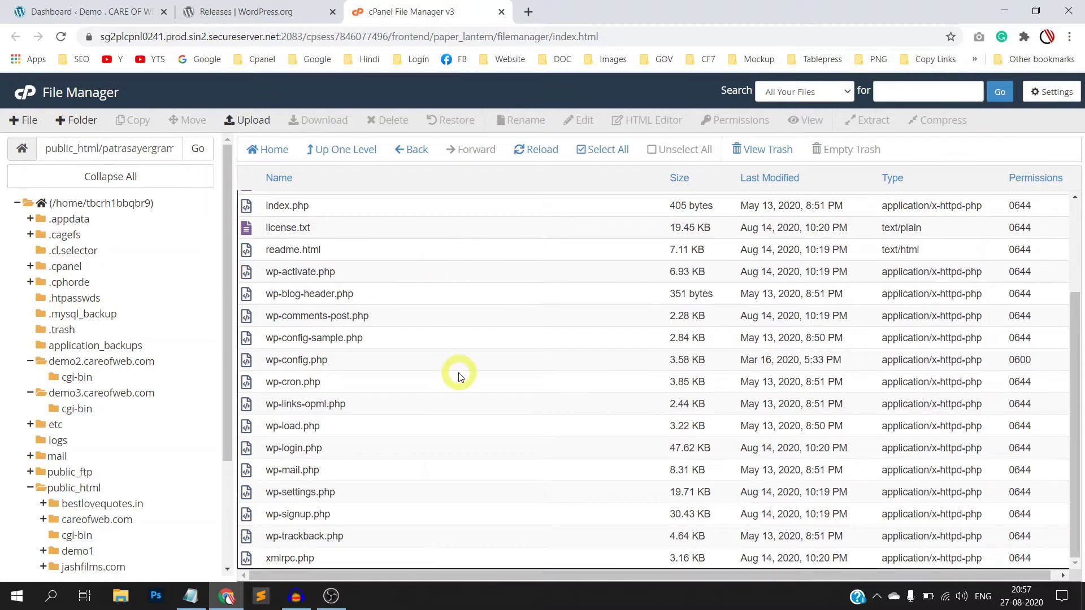
{"action": "scroll", "coordinate": [441, 344], "scroll_direction": "up", "scroll_amount": 2}
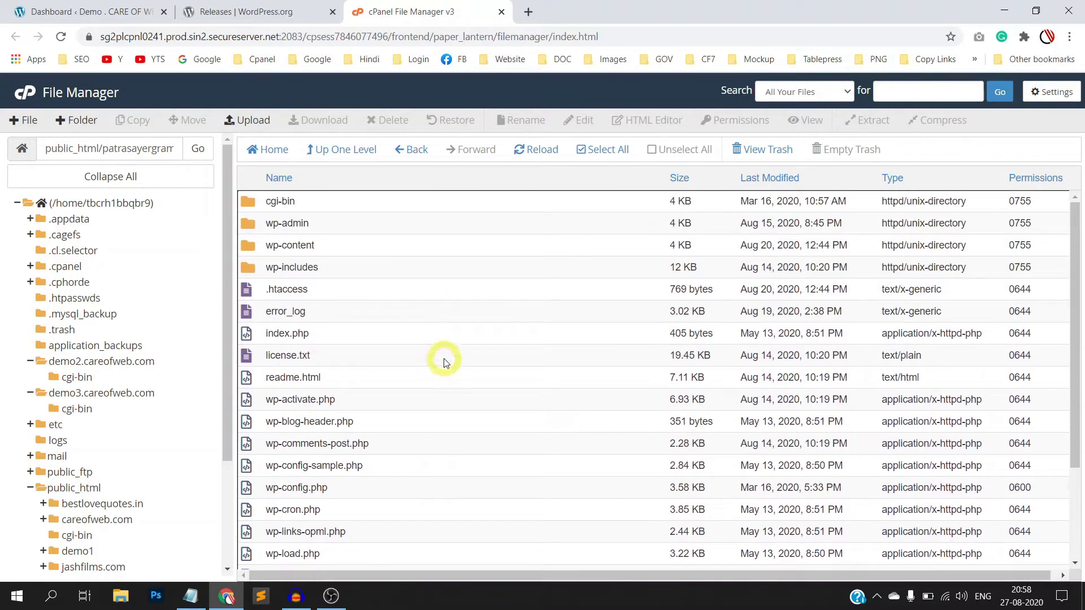
{"action": "scroll", "coordinate": [452, 330], "scroll_direction": "down", "scroll_amount": 2}
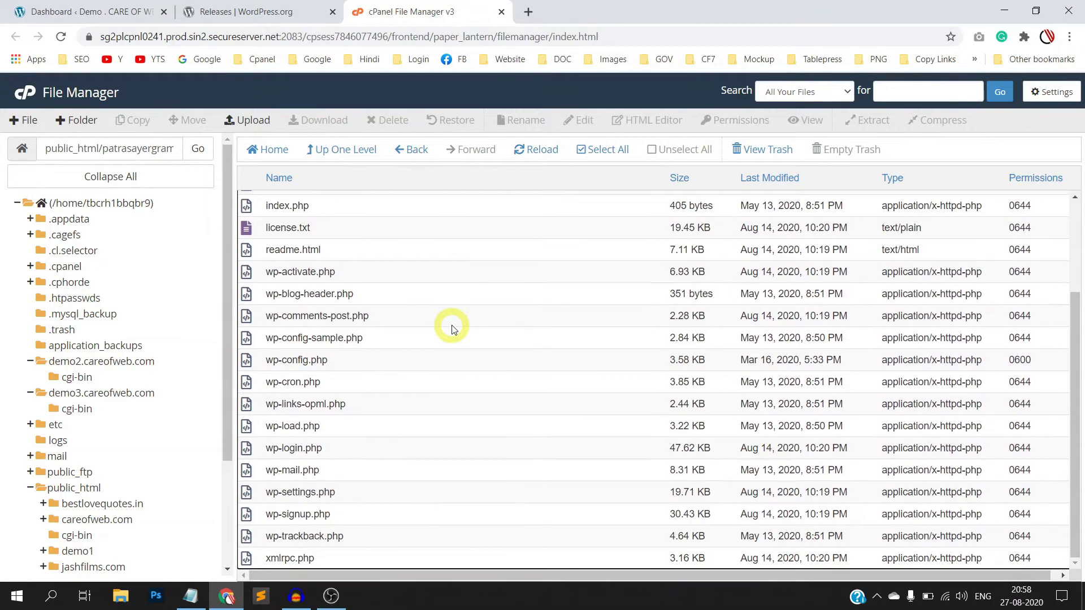
{"action": "scroll", "coordinate": [452, 329], "scroll_direction": "up", "scroll_amount": 2}
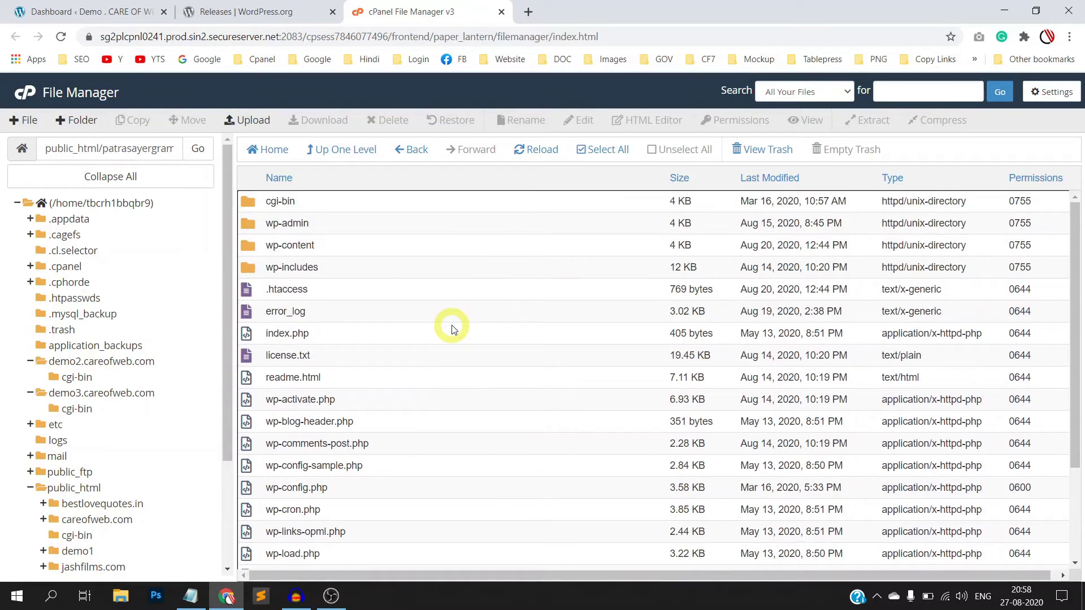
Step: Return to the demo site's WordPress admin and search the plugins available to add for "wp downgrade"
{"action": "left_click", "coordinate": [91, 10]}
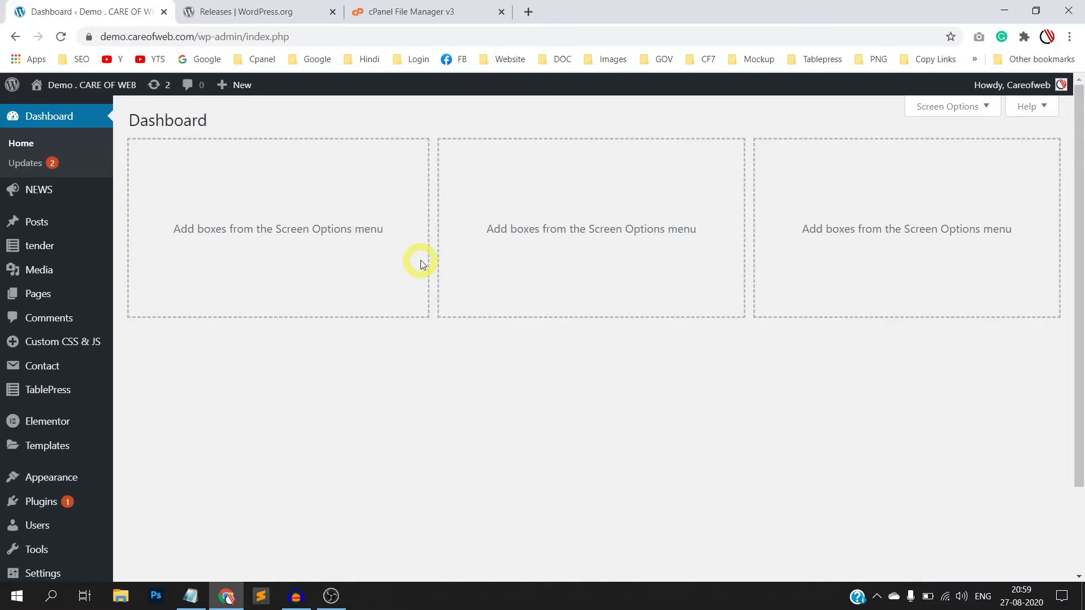
{"action": "scroll", "coordinate": [420, 262], "scroll_direction": "down", "scroll_amount": 2}
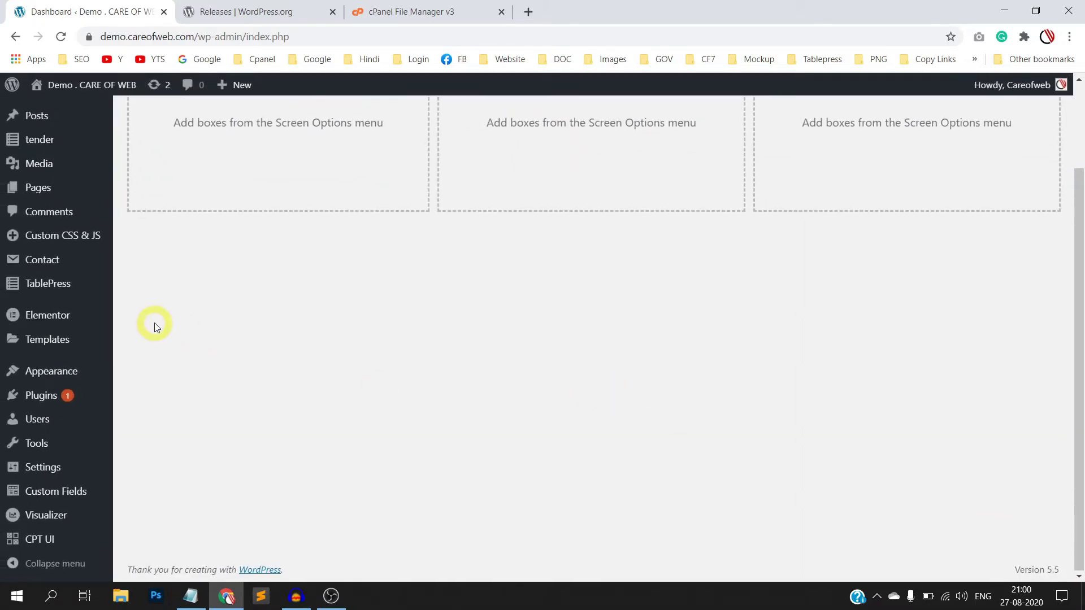
{"action": "mouse_move", "coordinate": [61, 400]}
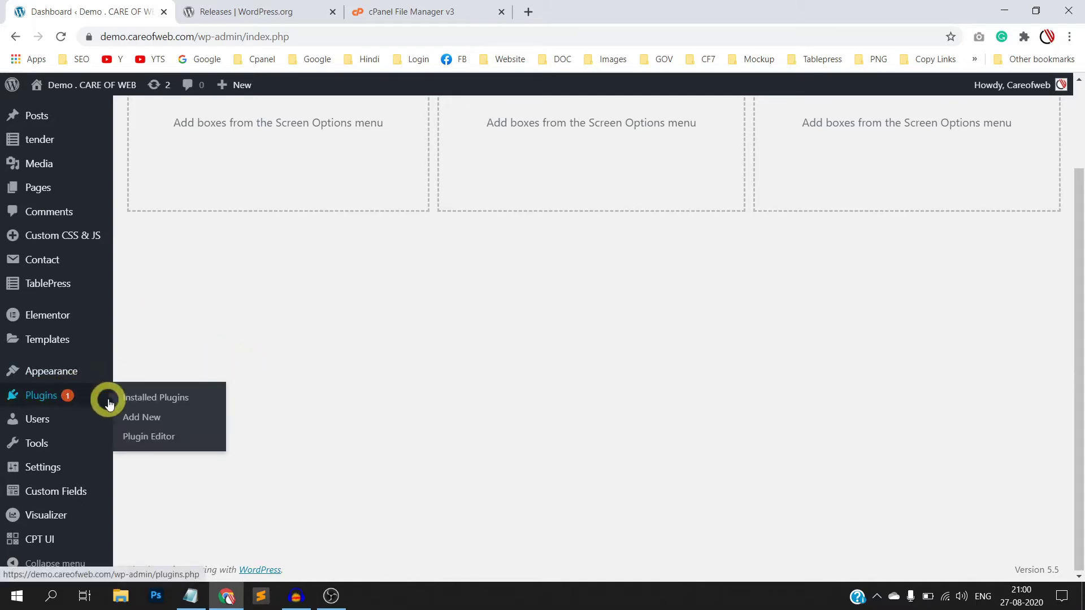
{"action": "left_click", "coordinate": [147, 421]}
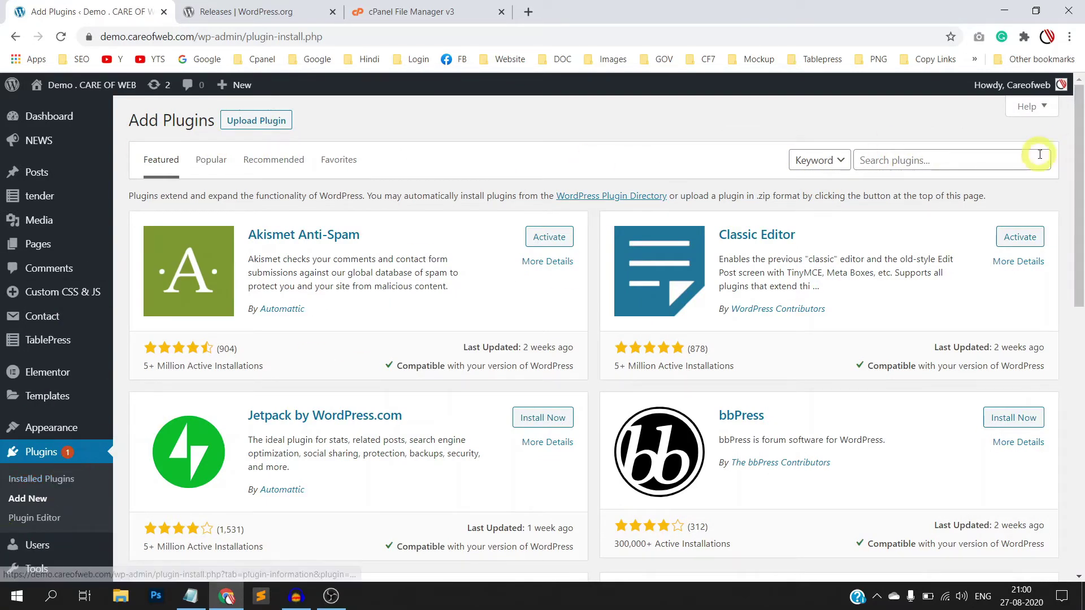
{"action": "left_click", "coordinate": [943, 159]}
{"action": "type", "text": "w"}
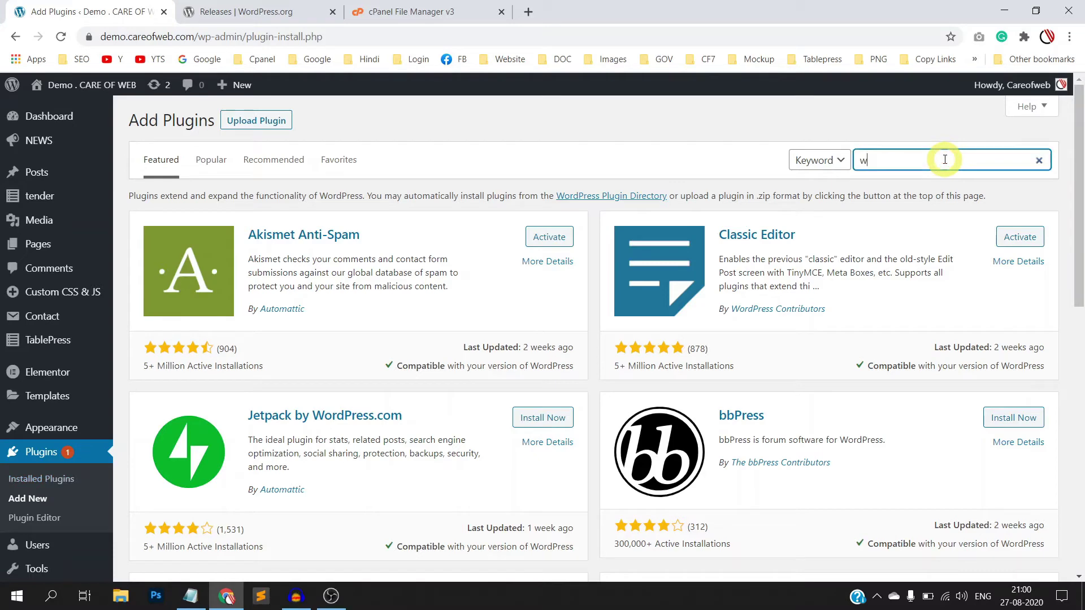
{"action": "type", "text": "p downgrade"}
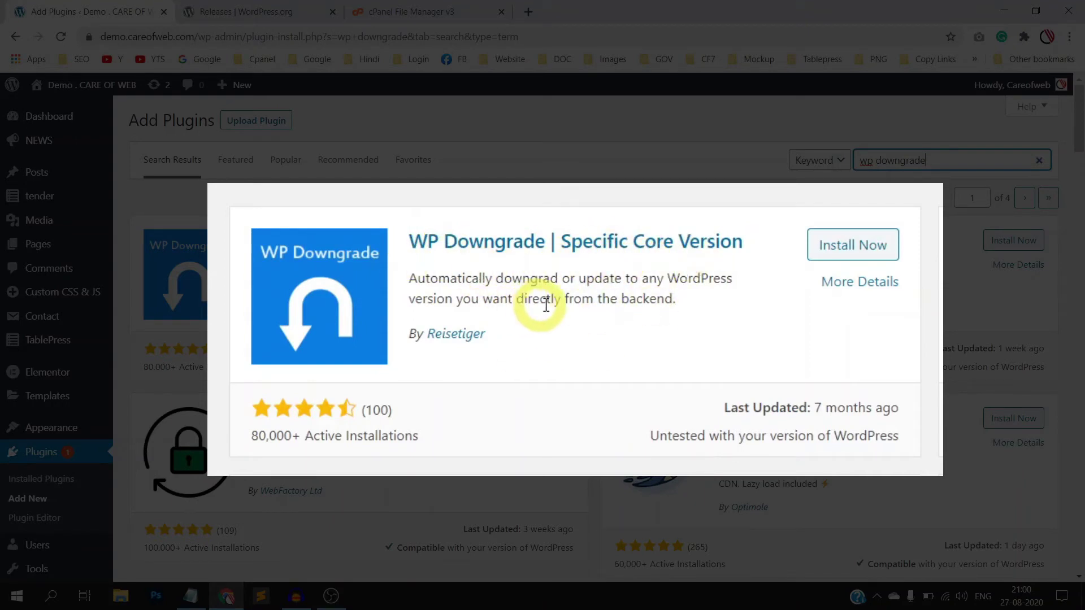
Step: Install and activate the "WP Downgrade | Specific Core Version" plugin
{"action": "scroll", "coordinate": [335, 291], "scroll_direction": "down", "scroll_amount": 1}
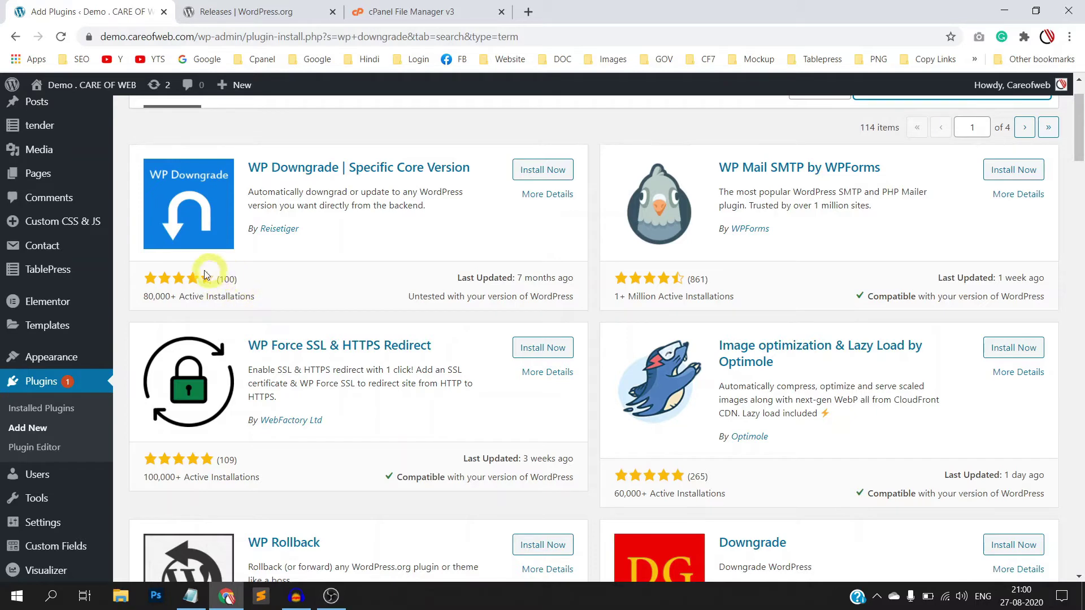
{"action": "scroll", "coordinate": [401, 299], "scroll_direction": "up", "scroll_amount": 2}
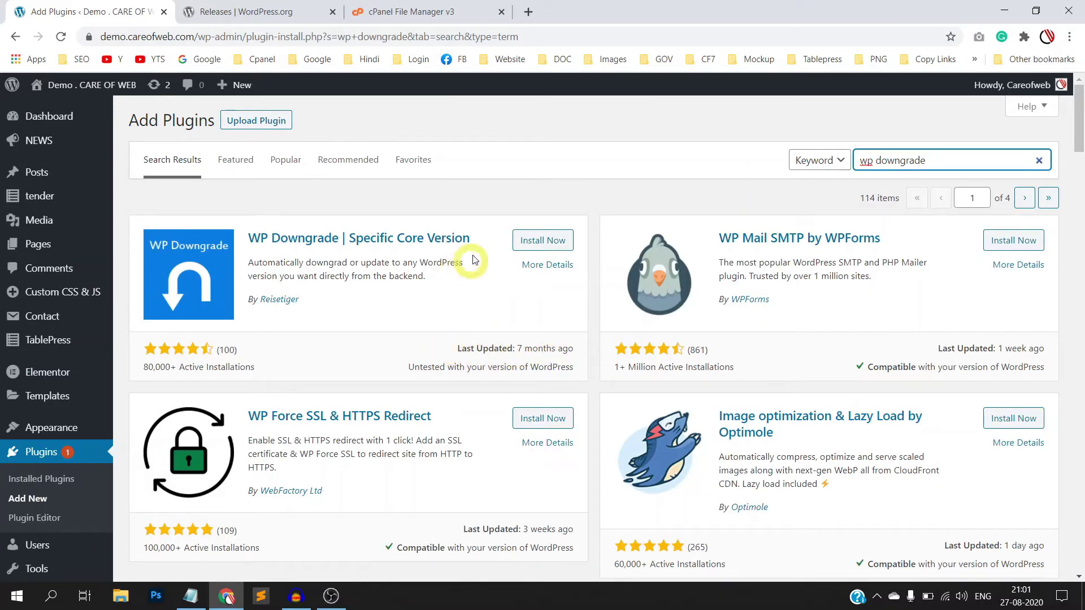
{"action": "left_click", "coordinate": [538, 243]}
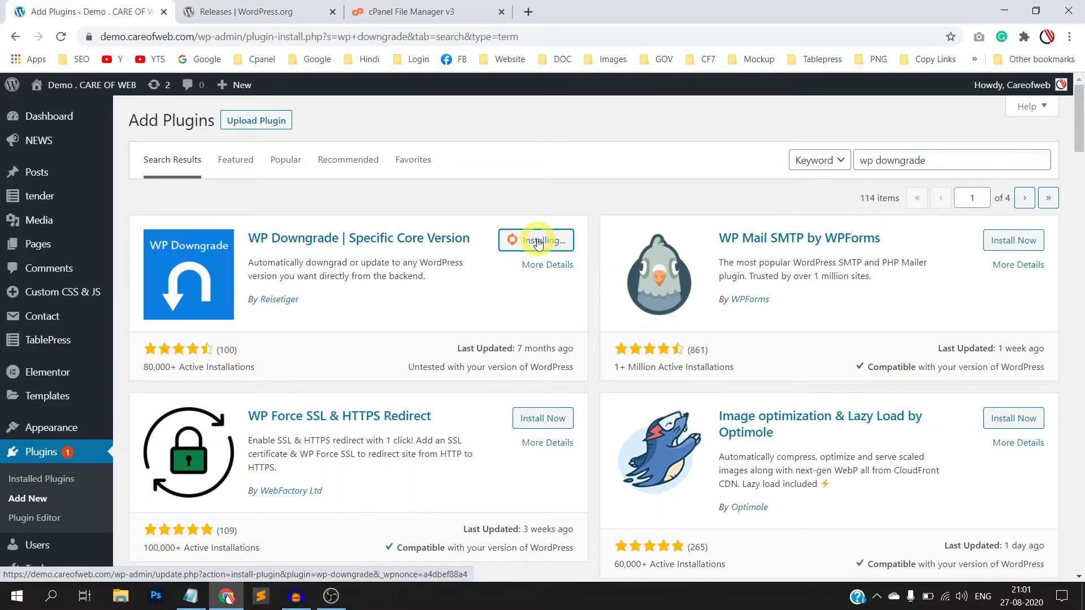
{"action": "left_click", "coordinate": [550, 243]}
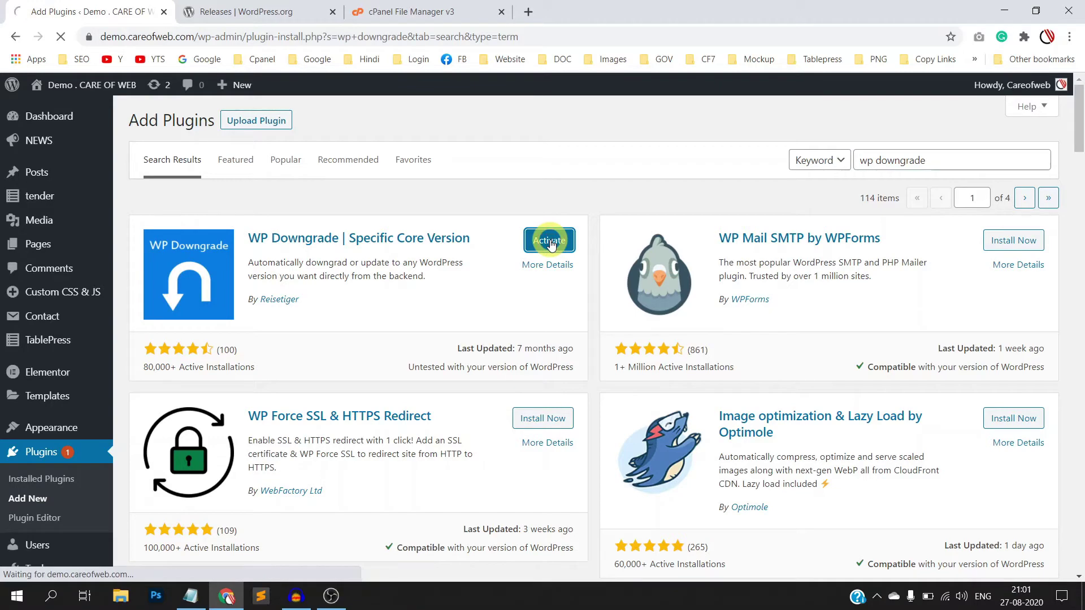
Step: Open the WP Downgrade options page from the site's settings
{"action": "scroll", "coordinate": [348, 279], "scroll_direction": "down", "scroll_amount": 14}
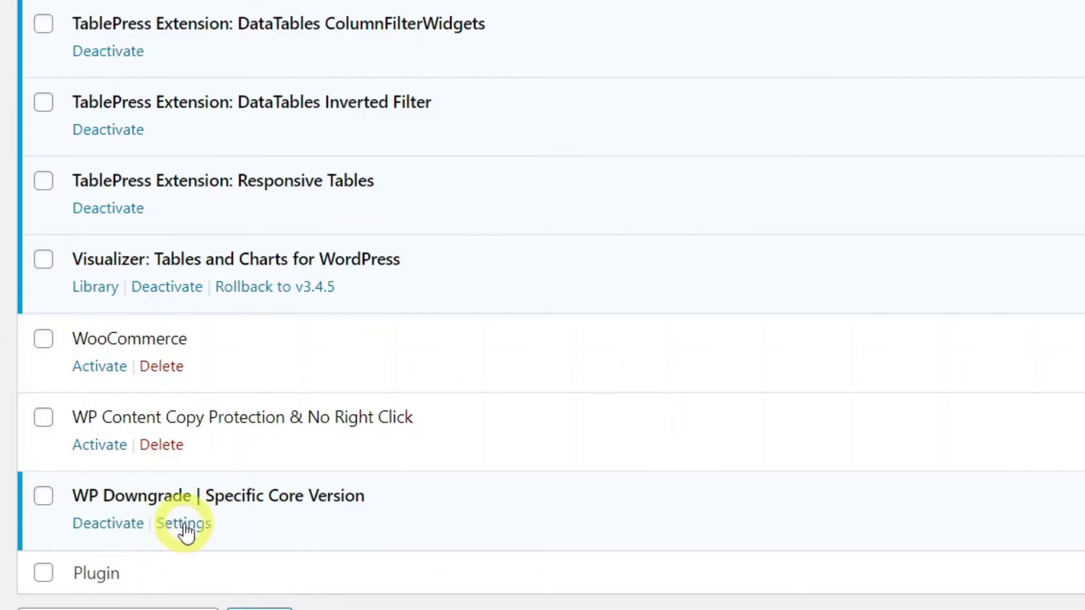
{"action": "left_click", "coordinate": [185, 525]}
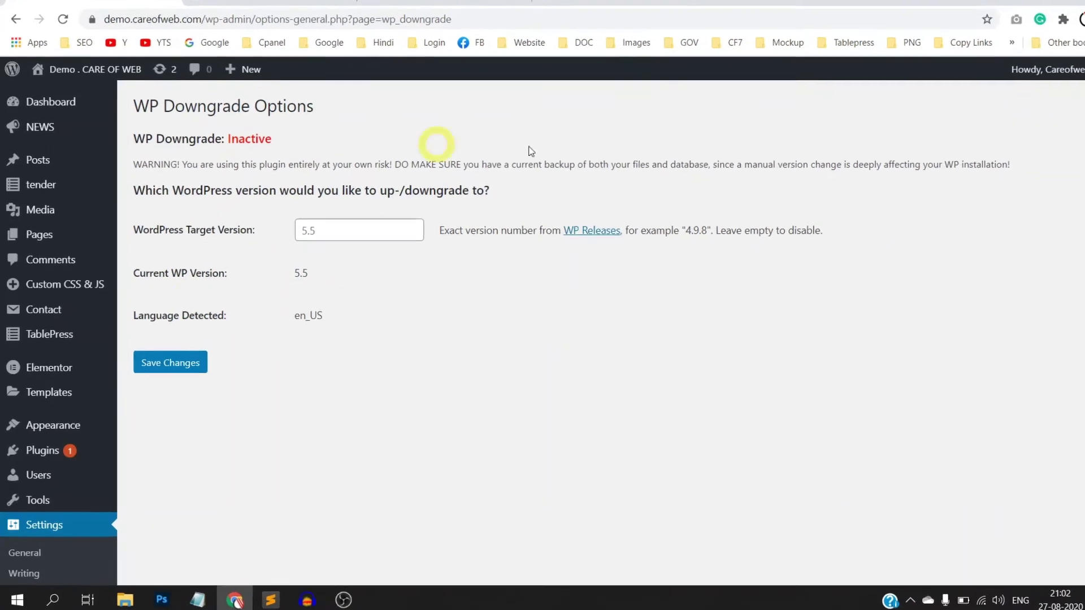
{"action": "scroll", "coordinate": [385, 232], "scroll_direction": "down", "scroll_amount": 5}
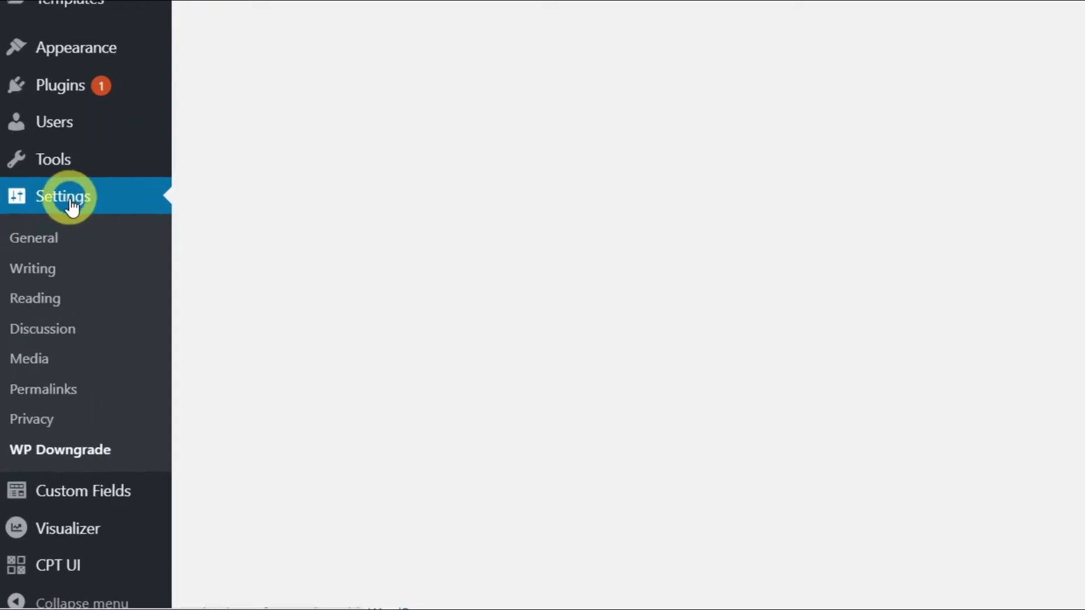
{"action": "left_click", "coordinate": [54, 443]}
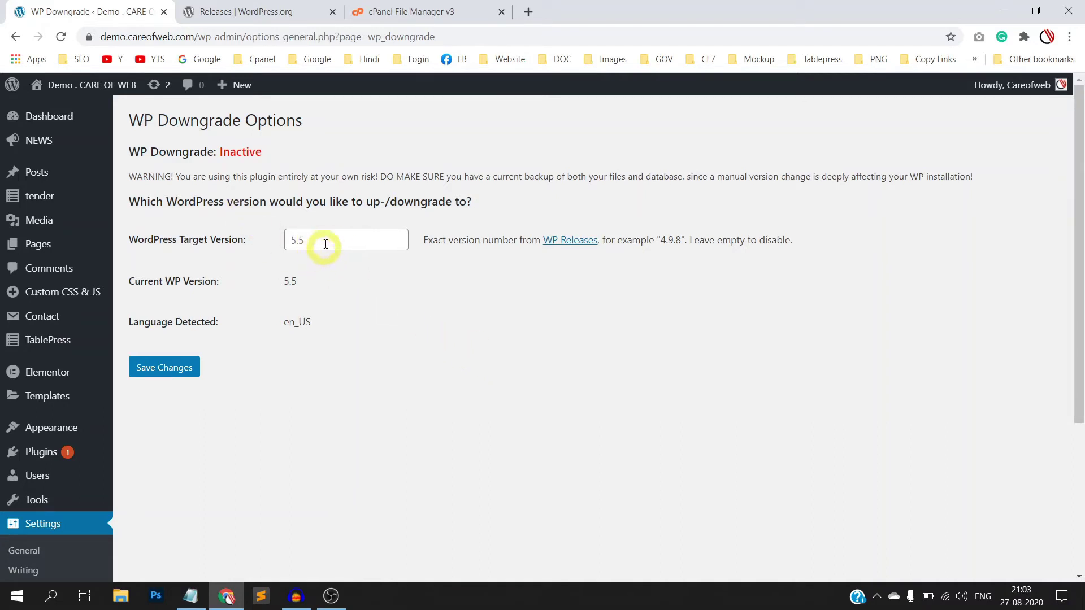
Step: Look through the WordPress.org releases archive for the exact number of an older version in the 5.4 branch
{"action": "left_click", "coordinate": [273, 12]}
{"action": "scroll", "coordinate": [236, 191], "scroll_direction": "up", "scroll_amount": 3}
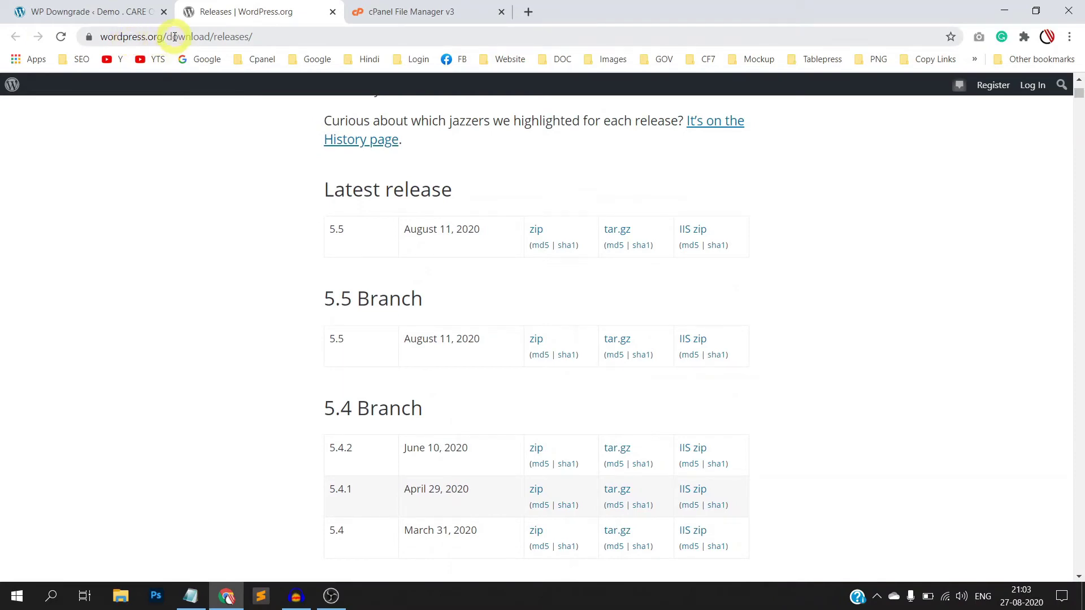
{"action": "scroll", "coordinate": [461, 255], "scroll_direction": "up", "scroll_amount": 1}
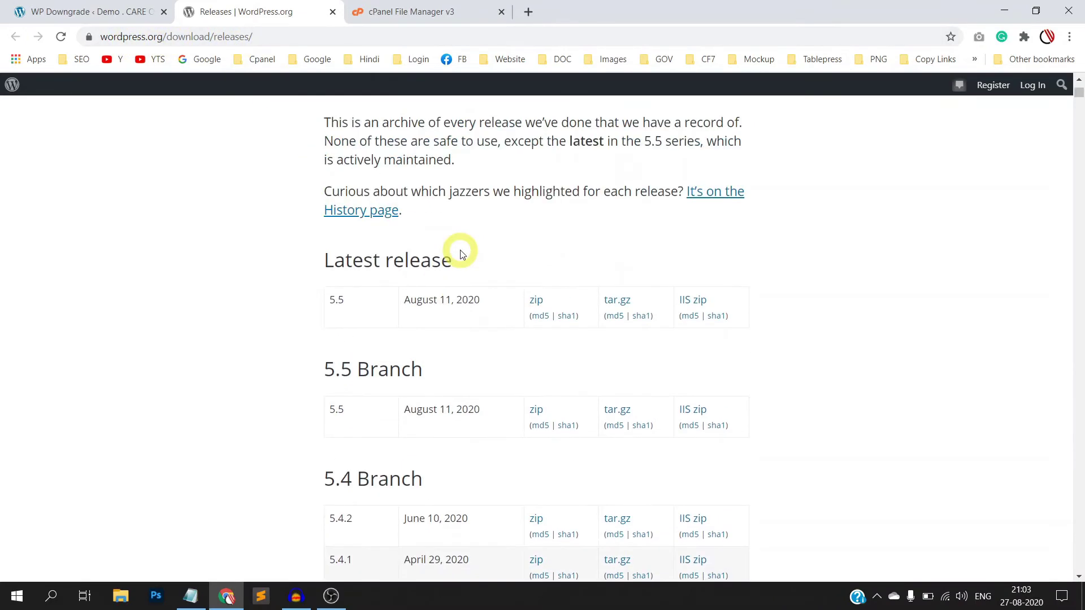
{"action": "scroll", "coordinate": [461, 254], "scroll_direction": "down", "scroll_amount": 3}
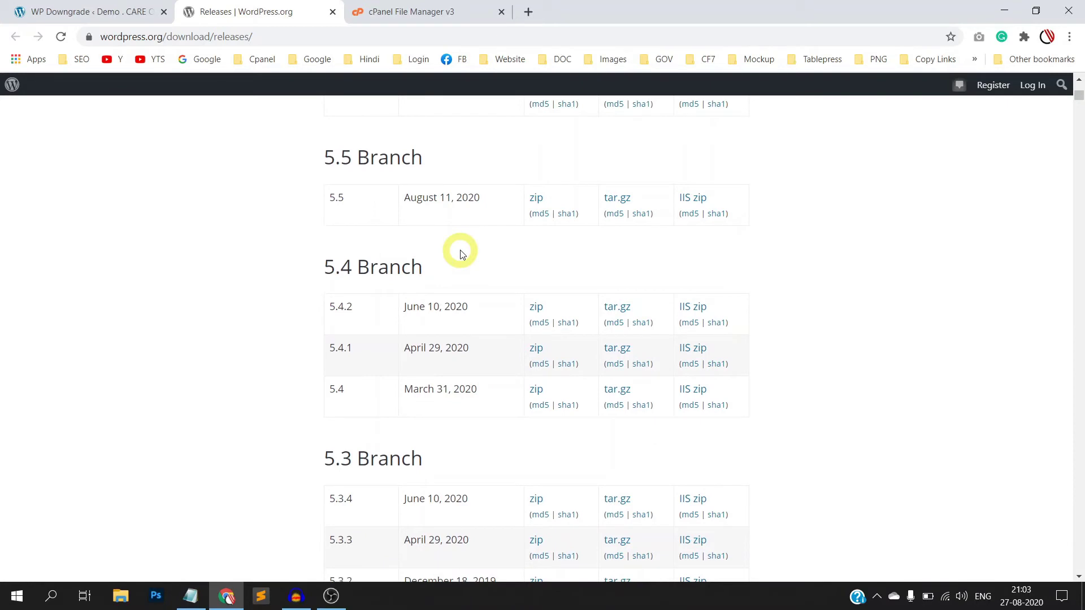
{"action": "scroll", "coordinate": [461, 254], "scroll_direction": "up", "scroll_amount": 2}
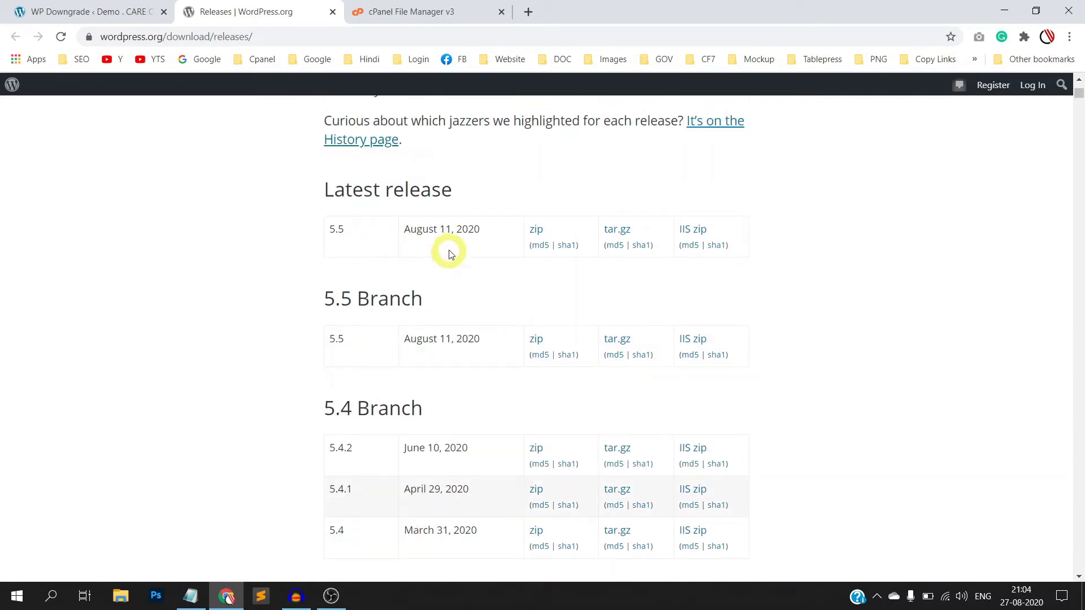
{"action": "scroll", "coordinate": [474, 249], "scroll_direction": "down", "scroll_amount": 1}
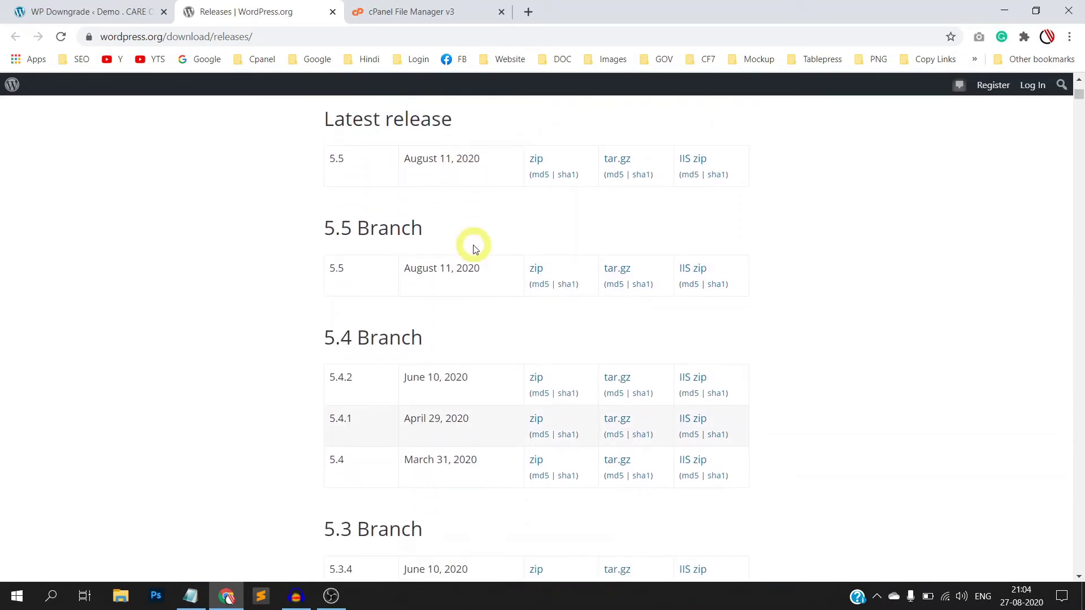
{"action": "scroll", "coordinate": [475, 249], "scroll_direction": "down", "scroll_amount": 2}
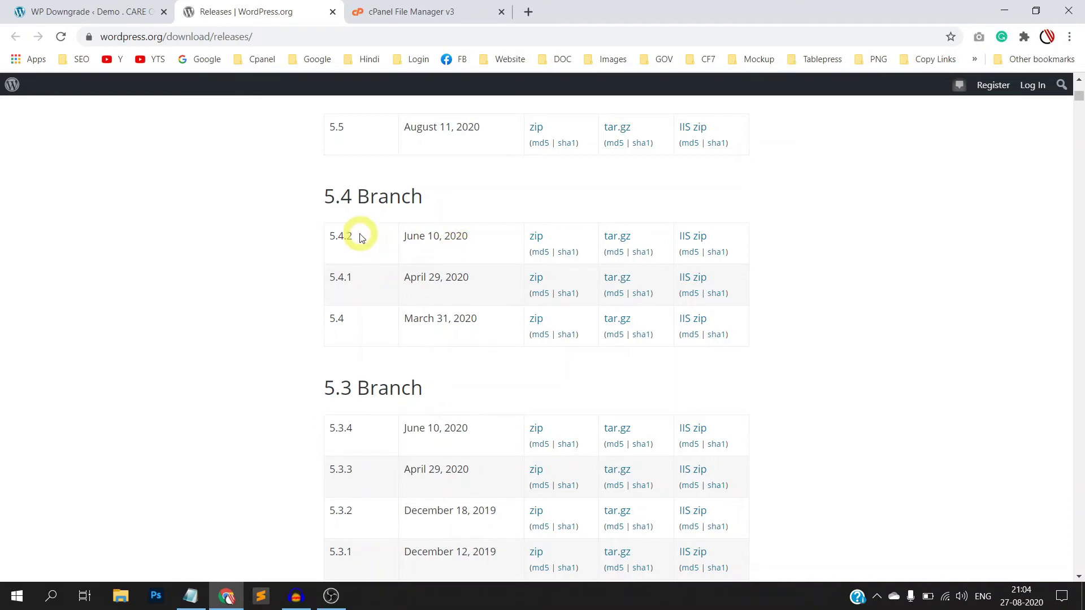
Step: Copy version number 5.4.2 from the releases list into WP Downgrade's WordPress target version and save the changes
{"action": "double_click", "coordinate": [342, 236]}
{"action": "key", "text": "ctrl+c"}
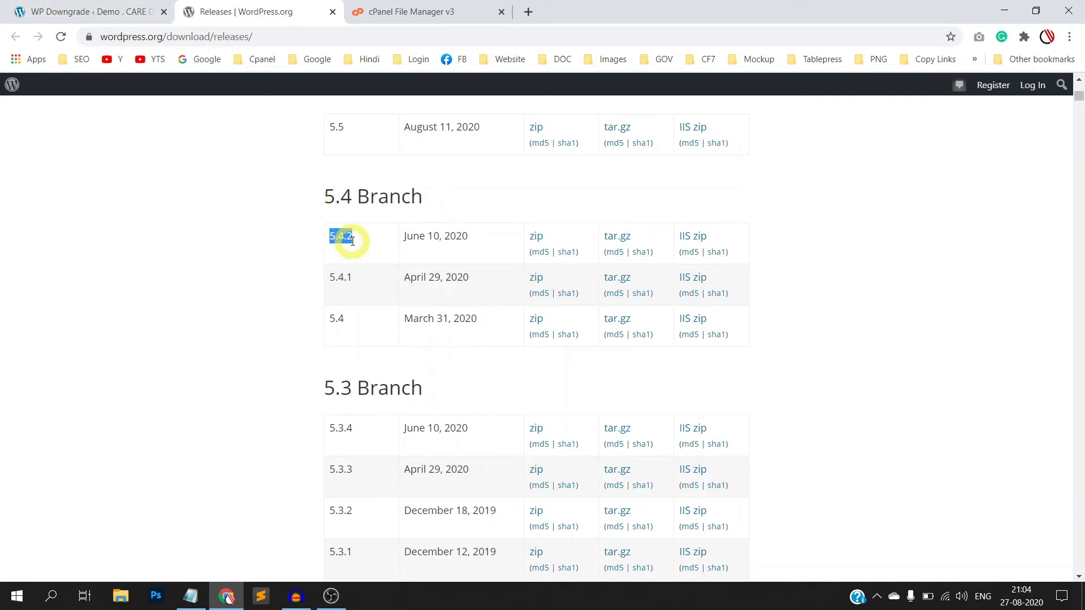
{"action": "left_click", "coordinate": [133, 11]}
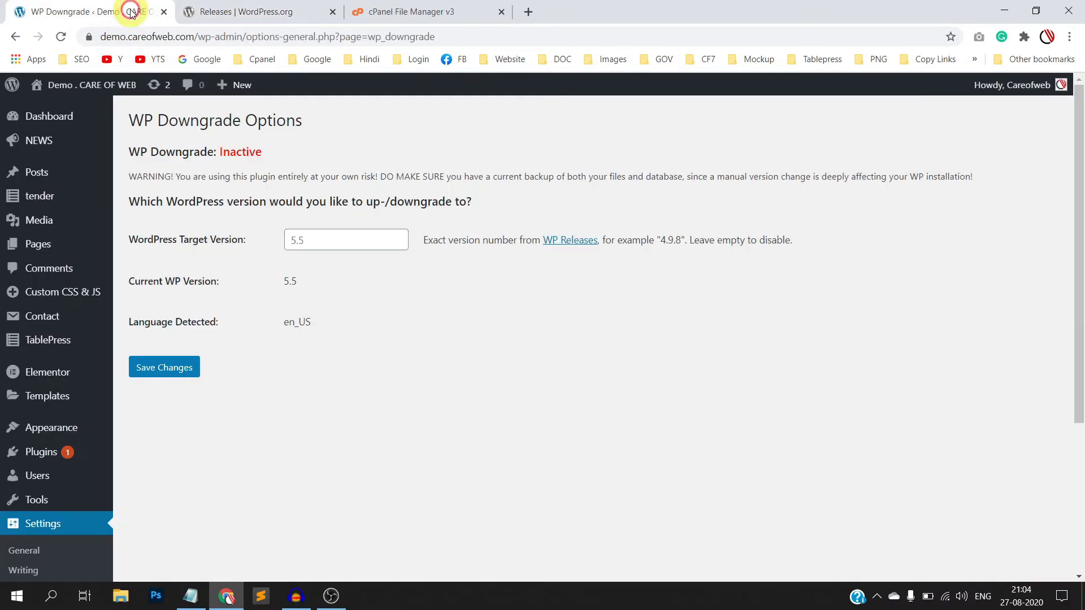
{"action": "left_click", "coordinate": [322, 237]}
{"action": "key", "text": "ctrl+v"}
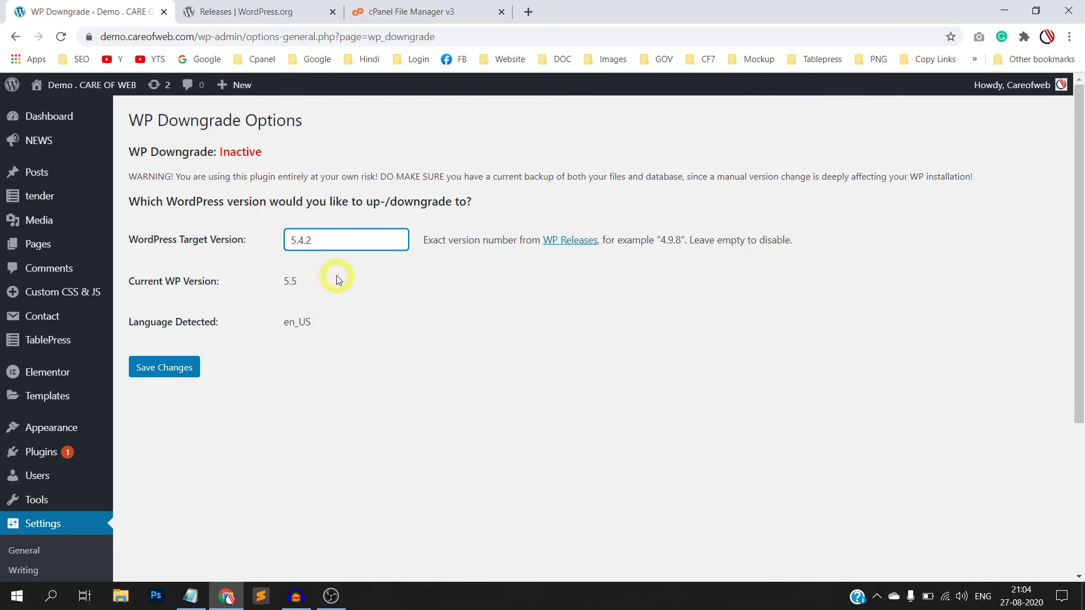
{"action": "left_click", "coordinate": [173, 372]}
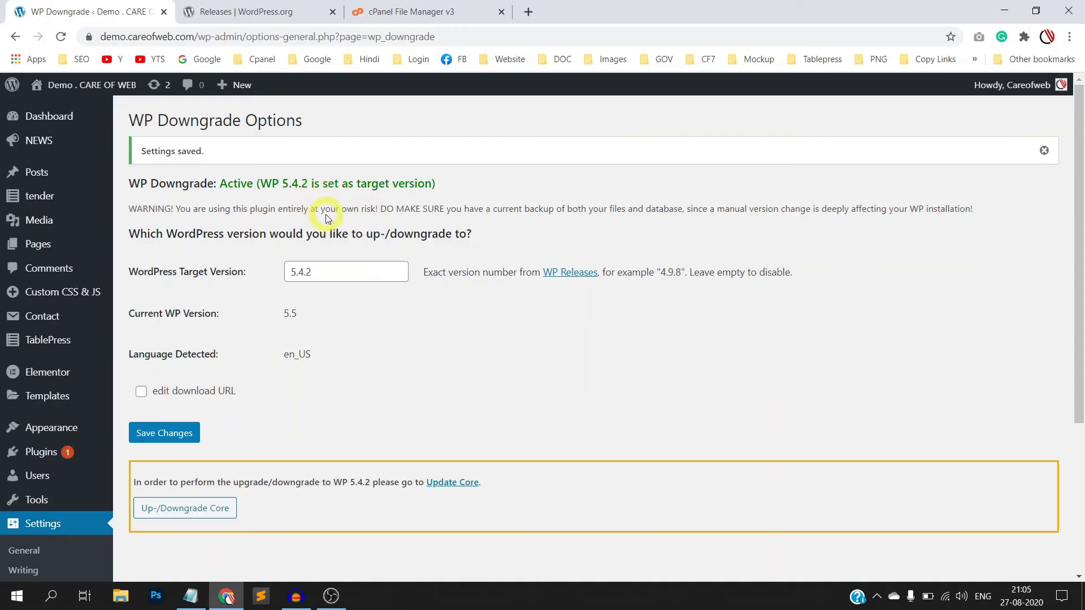
Step: Go to the core update page from the WP Downgrade options and re-install WordPress as version 5.4.2
{"action": "scroll", "coordinate": [376, 237], "scroll_direction": "down", "scroll_amount": 3}
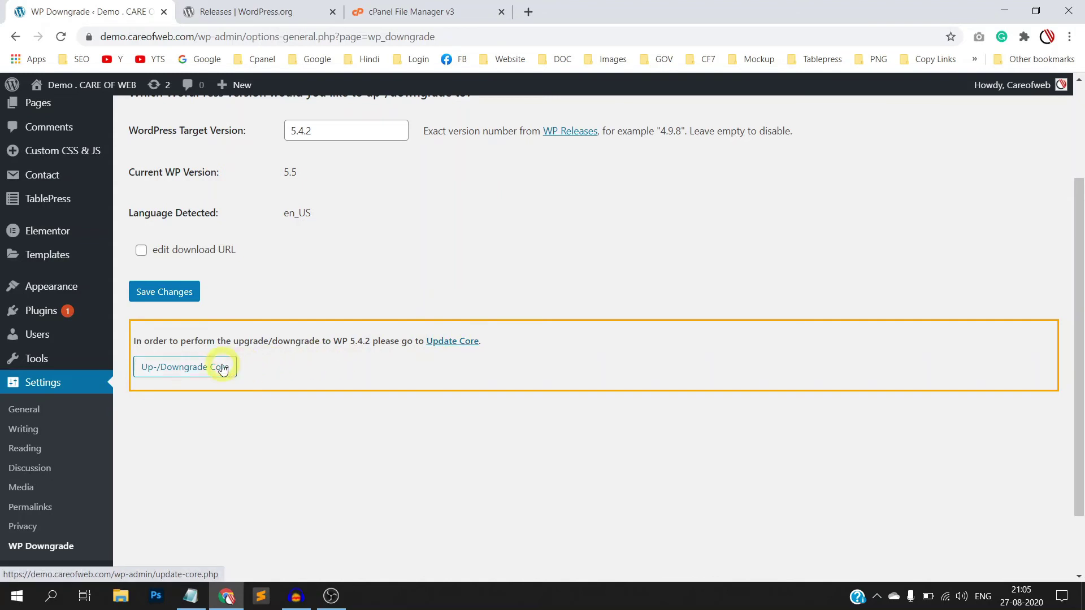
{"action": "left_click", "coordinate": [455, 342]}
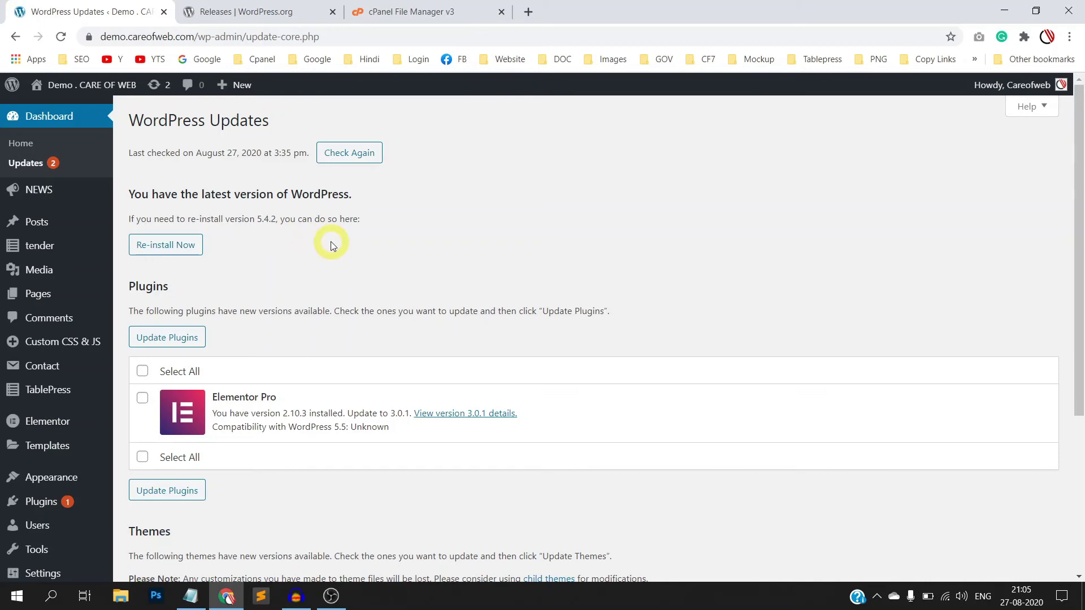
{"action": "scroll", "coordinate": [548, 244], "scroll_direction": "down", "scroll_amount": 4}
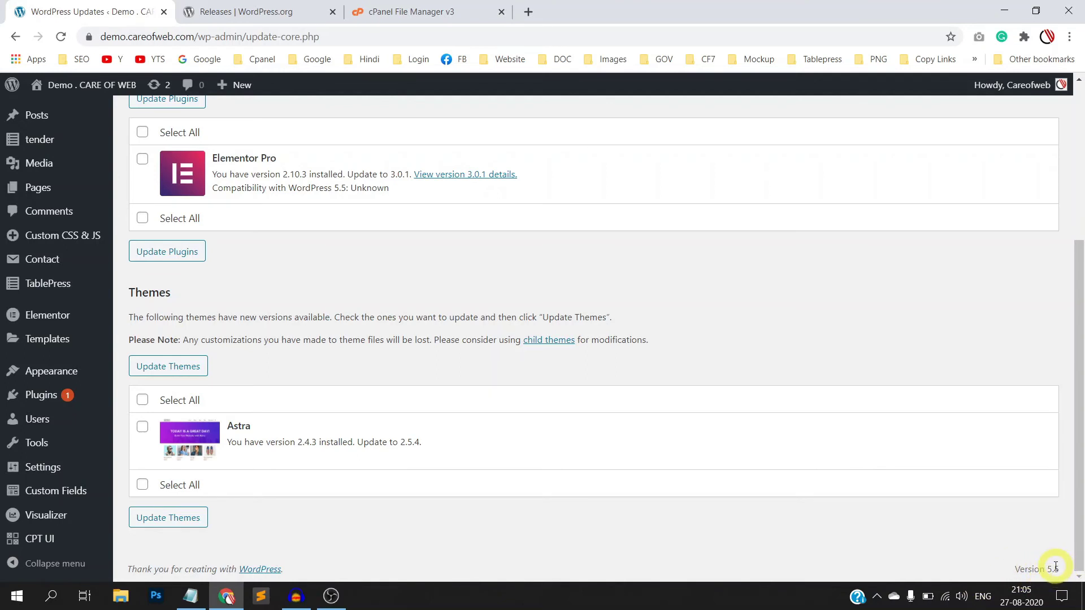
{"action": "scroll", "coordinate": [1055, 568], "scroll_direction": "up", "scroll_amount": 4}
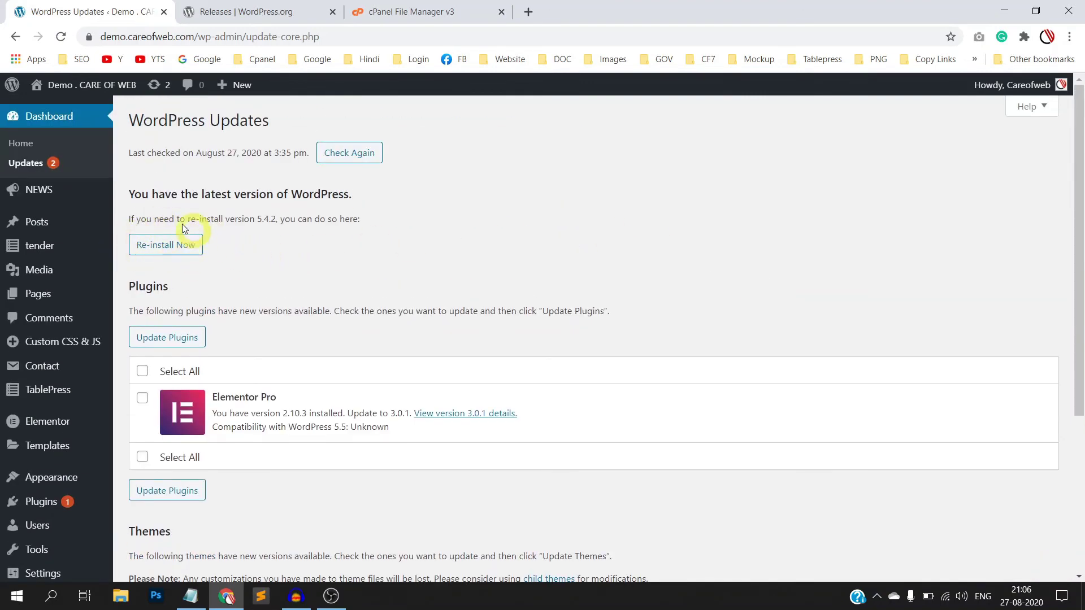
{"action": "left_click", "coordinate": [167, 250]}
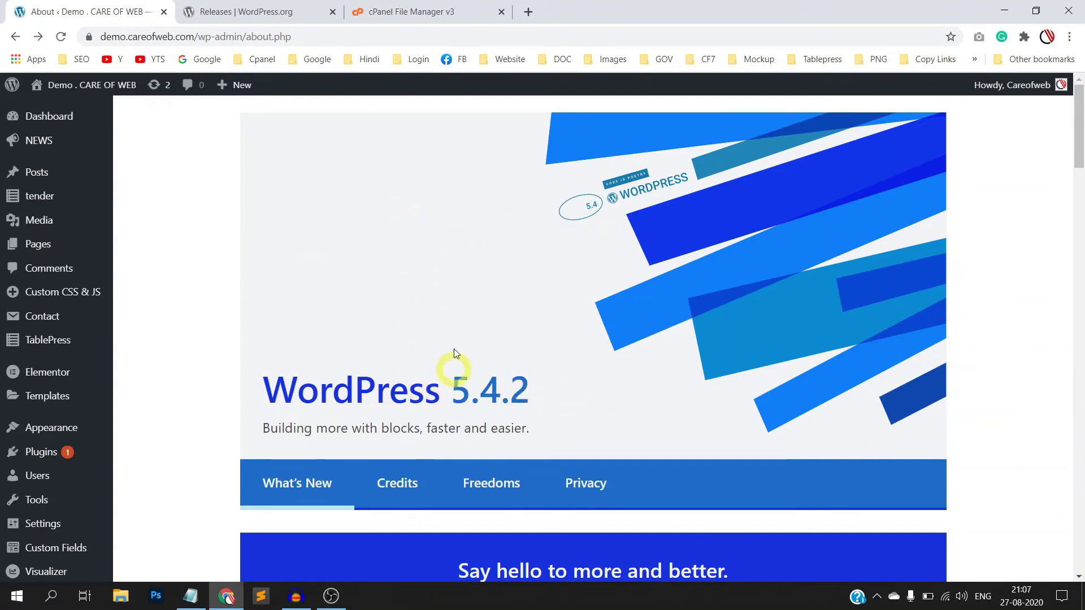
Step: Look through the WordPress About page down to its footer to check which core version is installed
{"action": "scroll", "coordinate": [466, 379], "scroll_direction": "down", "scroll_amount": 3}
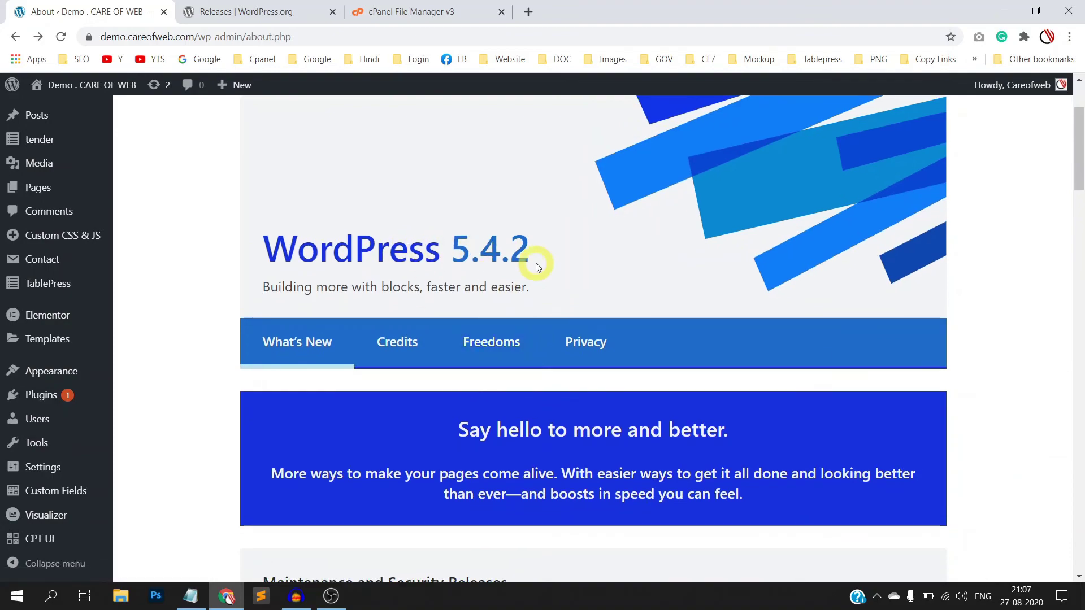
{"action": "scroll", "coordinate": [577, 353], "scroll_direction": "up", "scroll_amount": 3}
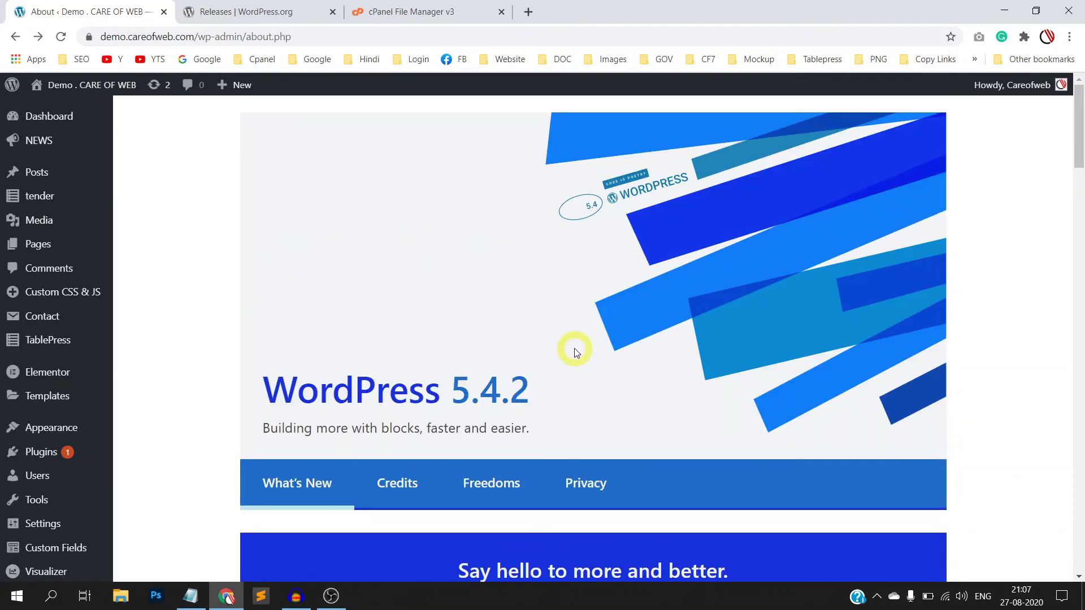
{"action": "scroll", "coordinate": [576, 353], "scroll_direction": "down", "scroll_amount": 20}
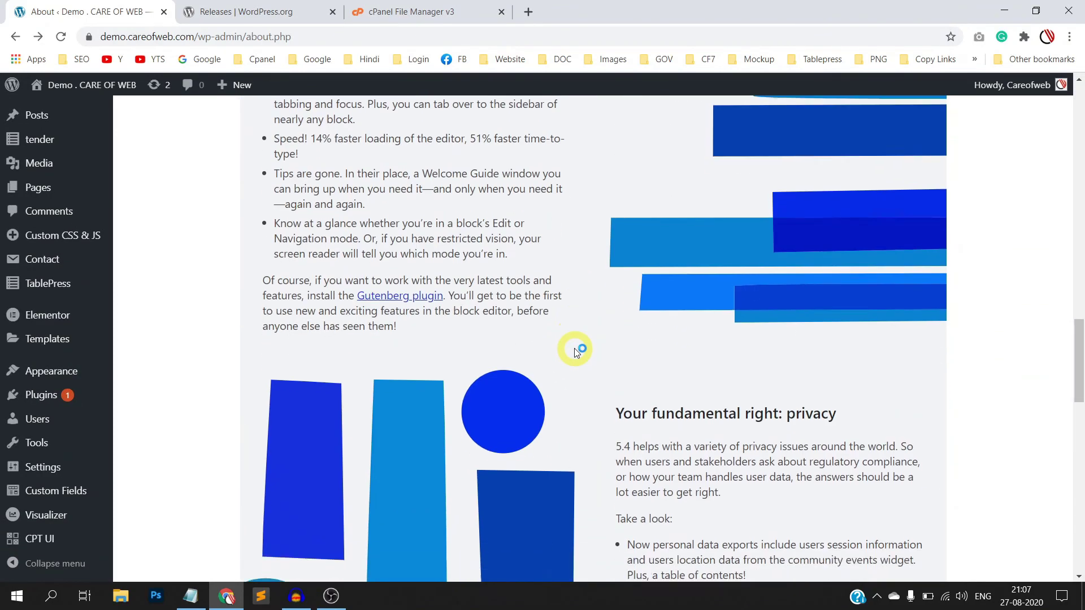
{"action": "scroll", "coordinate": [574, 348], "scroll_direction": "down", "scroll_amount": 15}
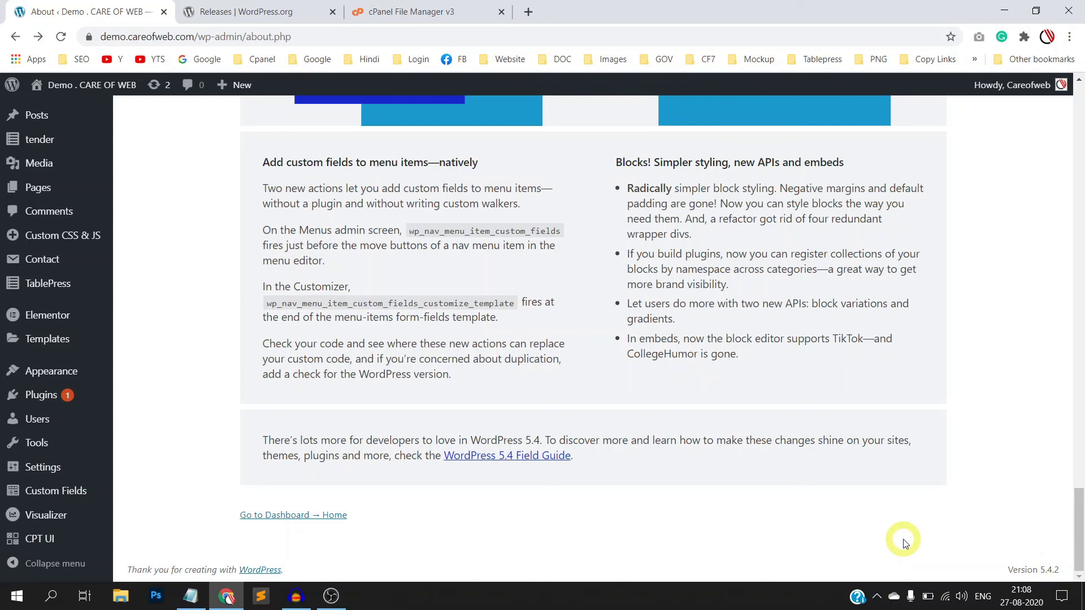
{"action": "scroll", "coordinate": [903, 541], "scroll_direction": "up", "scroll_amount": 6}
{"action": "scroll", "coordinate": [901, 538], "scroll_direction": "down", "scroll_amount": 6}
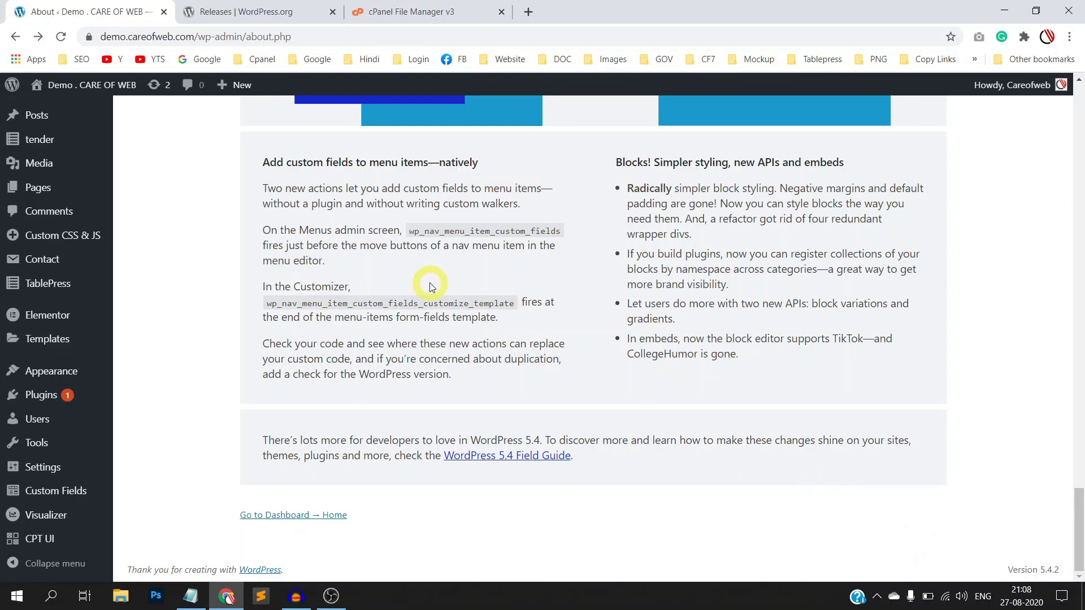
{"action": "scroll", "coordinate": [560, 326], "scroll_direction": "up", "scroll_amount": 7}
{"action": "scroll", "coordinate": [560, 327], "scroll_direction": "up", "scroll_amount": 6}
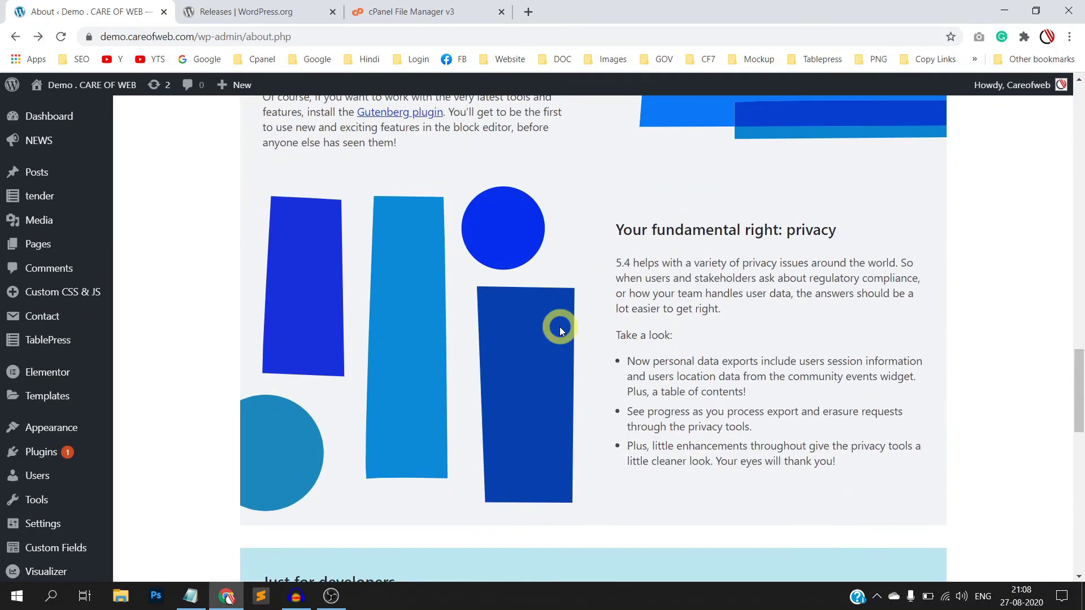
{"action": "scroll", "coordinate": [559, 330], "scroll_direction": "up", "scroll_amount": 10}
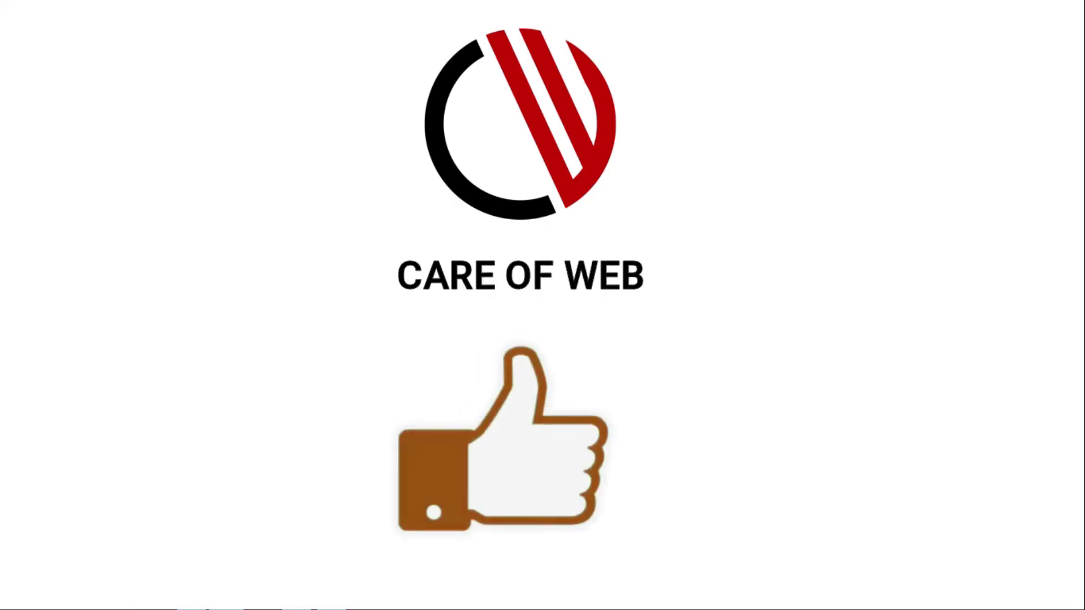